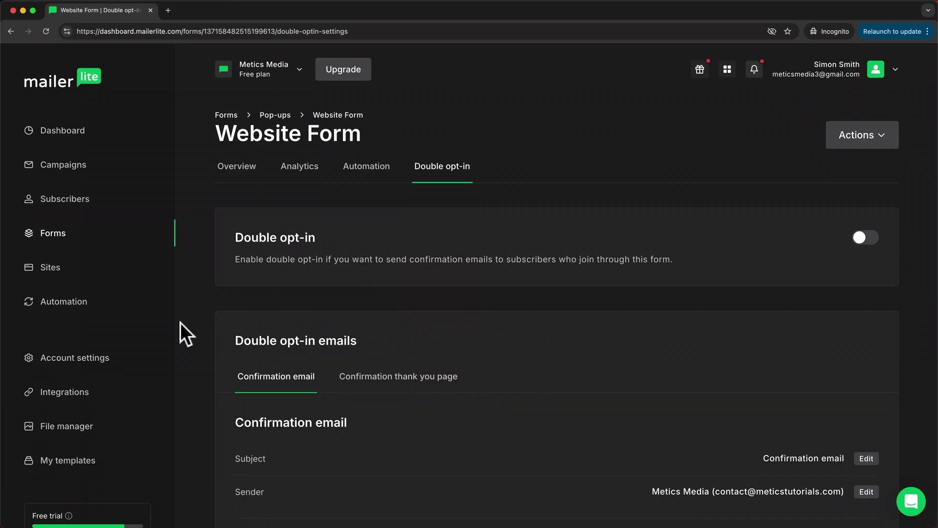
Step: Go to Sites and show the Websites tab, which lists no websites yet
left_click(63, 281)
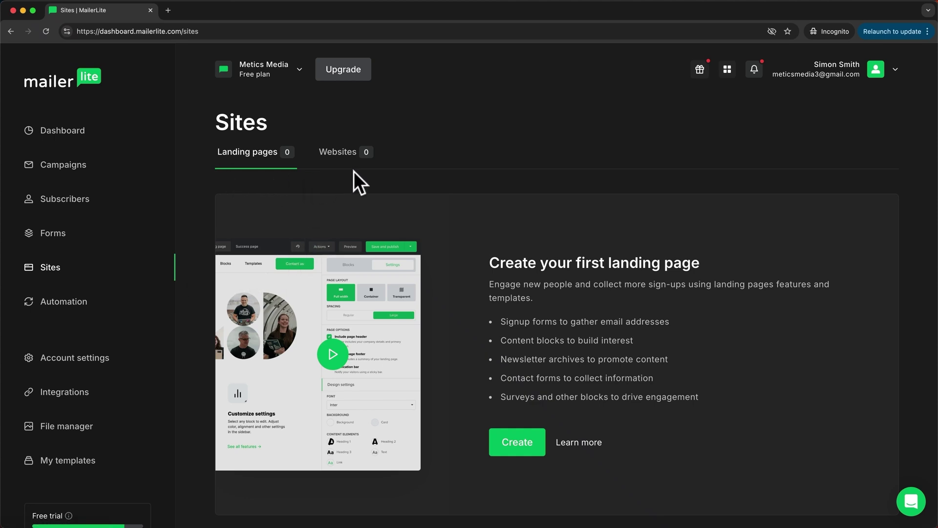
left_click(345, 157)
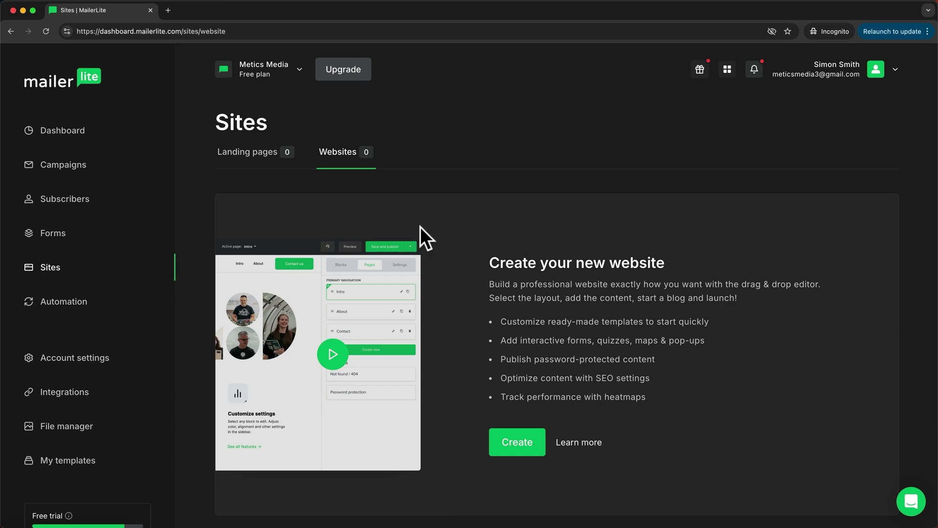
Step: Create a landing page named 'Email Marketing Landing Page' linked to the Youtube Subscribers group
left_click(258, 163)
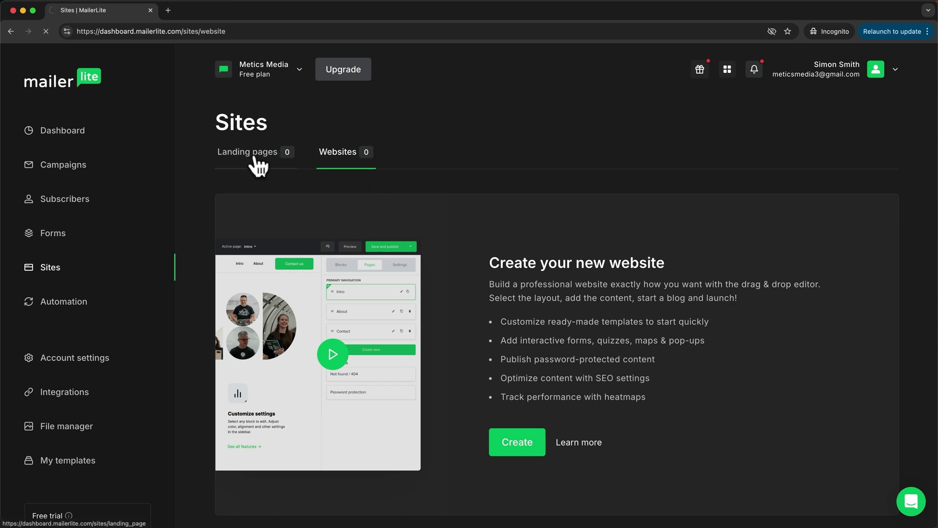
left_click(514, 446)
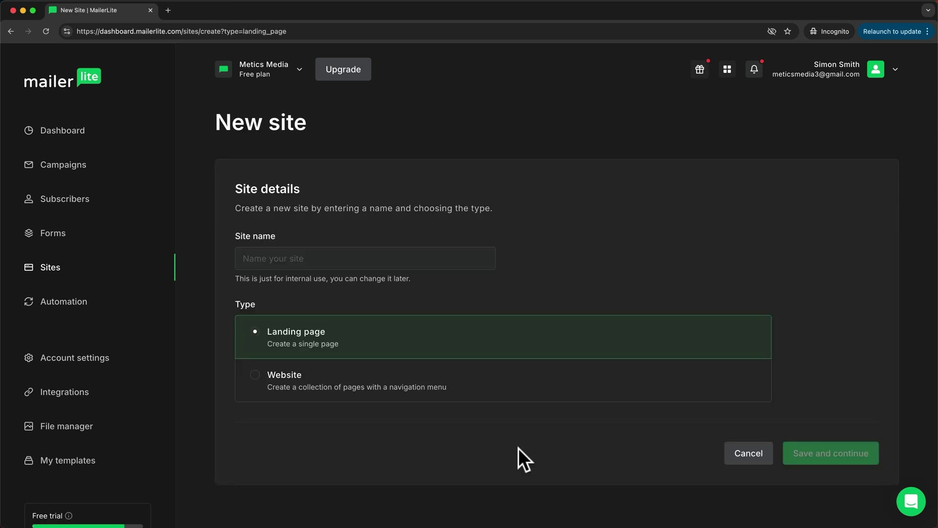
type("Email Marketing Landing Page")
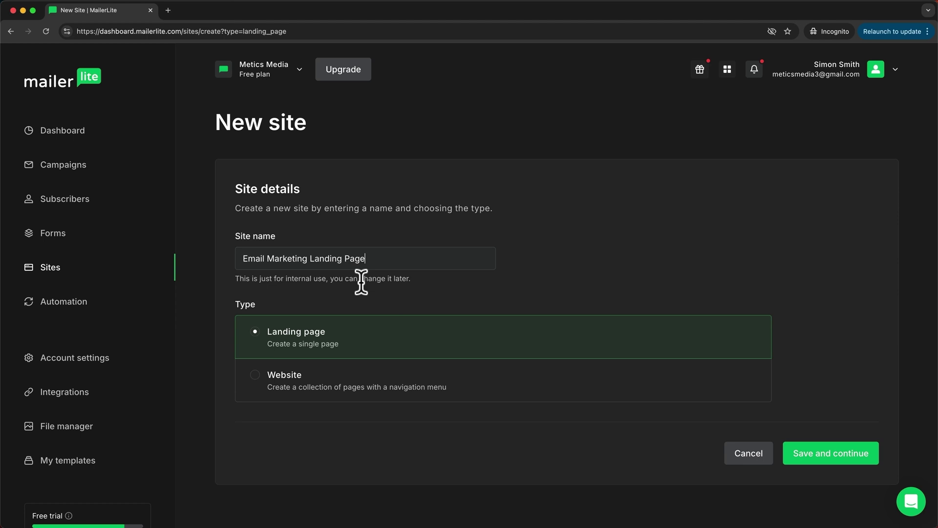
left_click(813, 467)
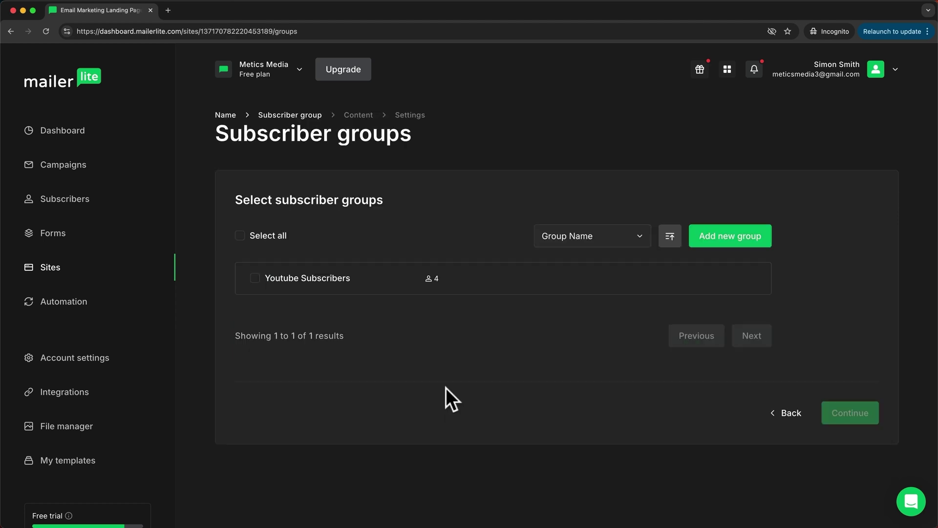
left_click(255, 278)
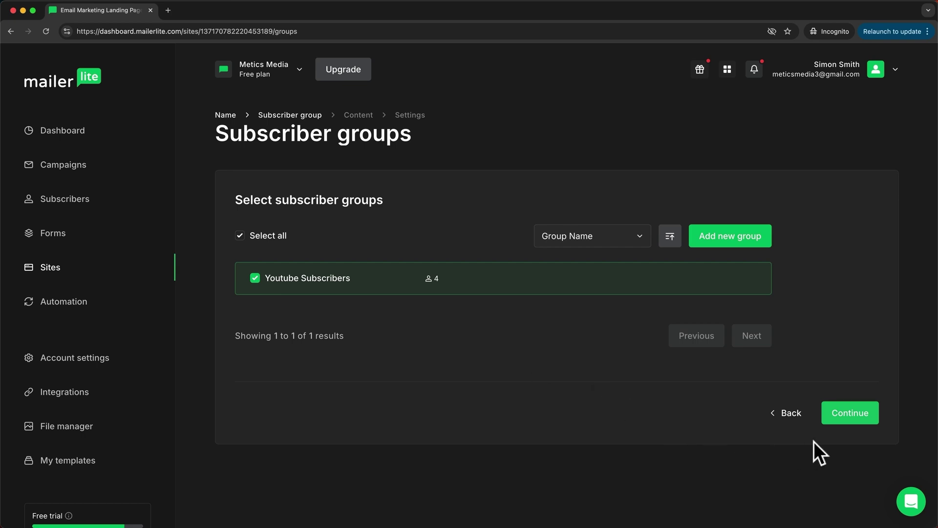
Step: Browse the template gallery, then start the landing page from scratch
left_click(836, 419)
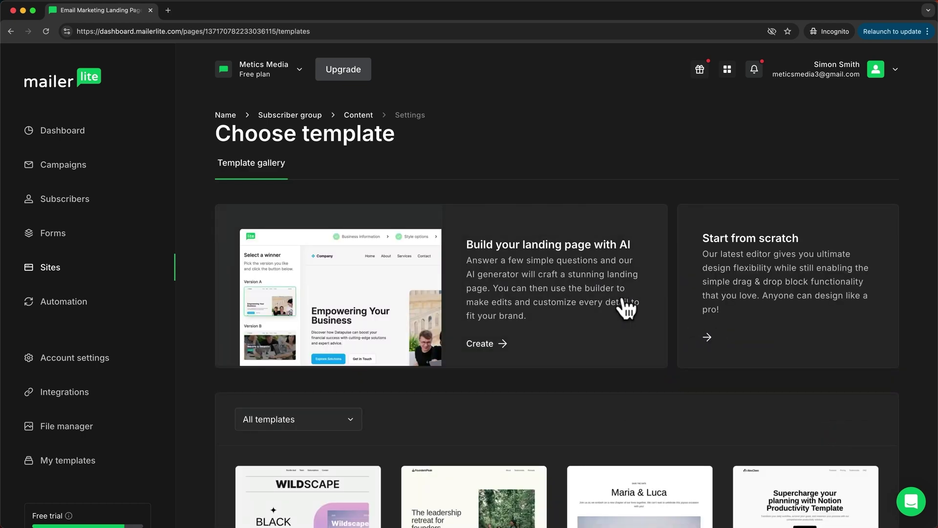
scroll(626, 308, "down", 6)
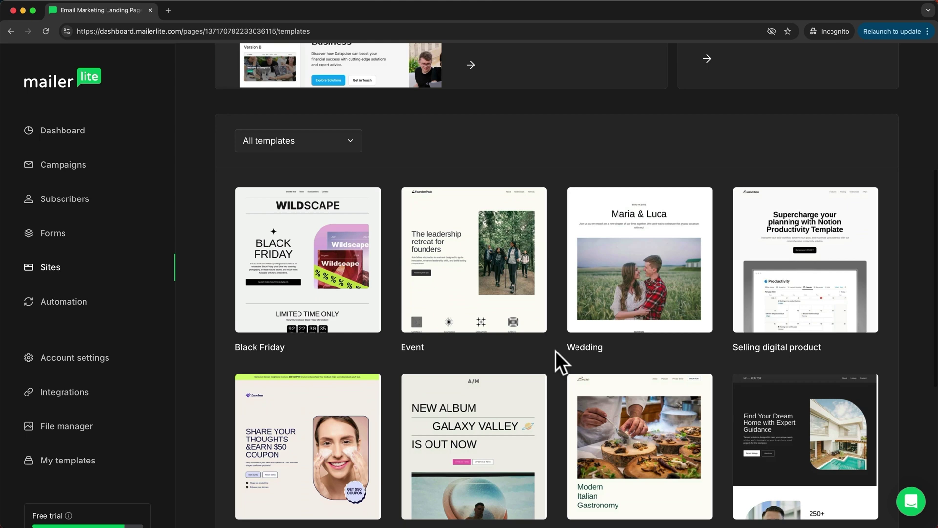
scroll(549, 376, "down", 5)
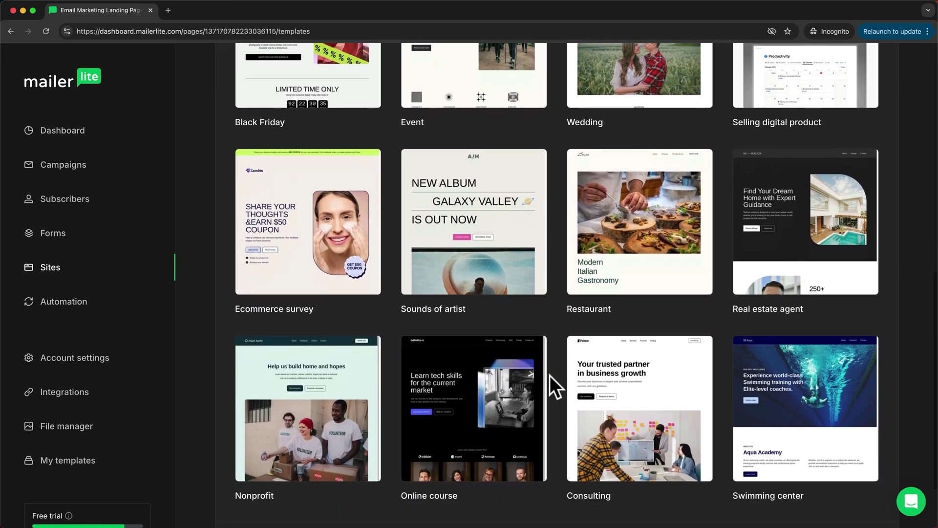
scroll(550, 375, "down", 2)
scroll(562, 331, "up", 4)
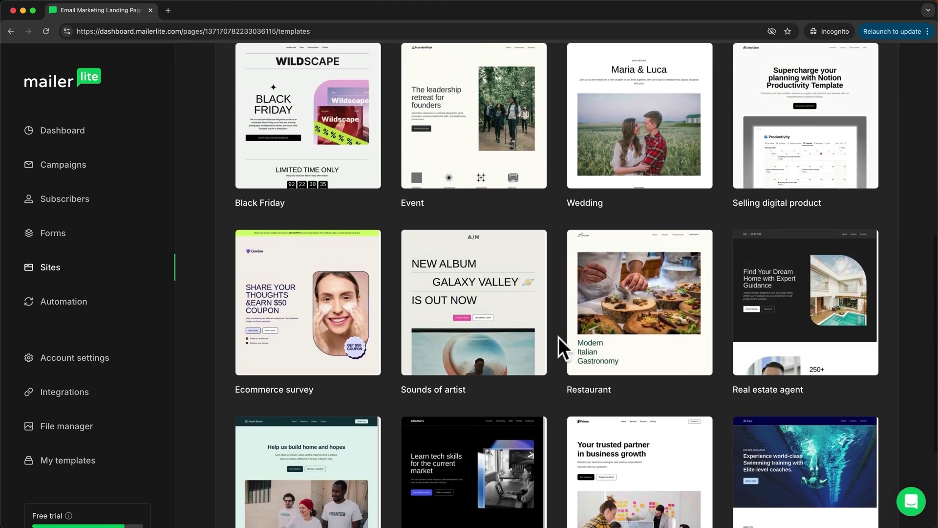
scroll(559, 337, "up", 6)
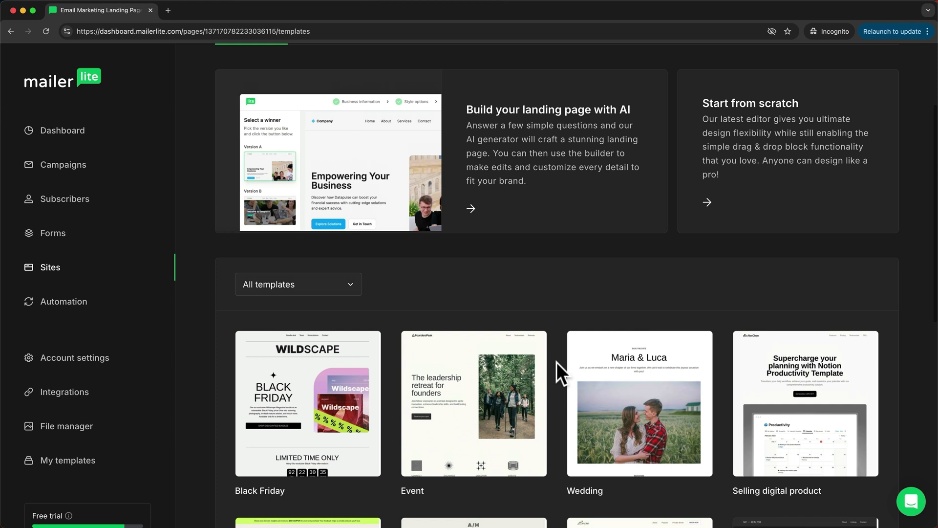
scroll(556, 363, "up", 3)
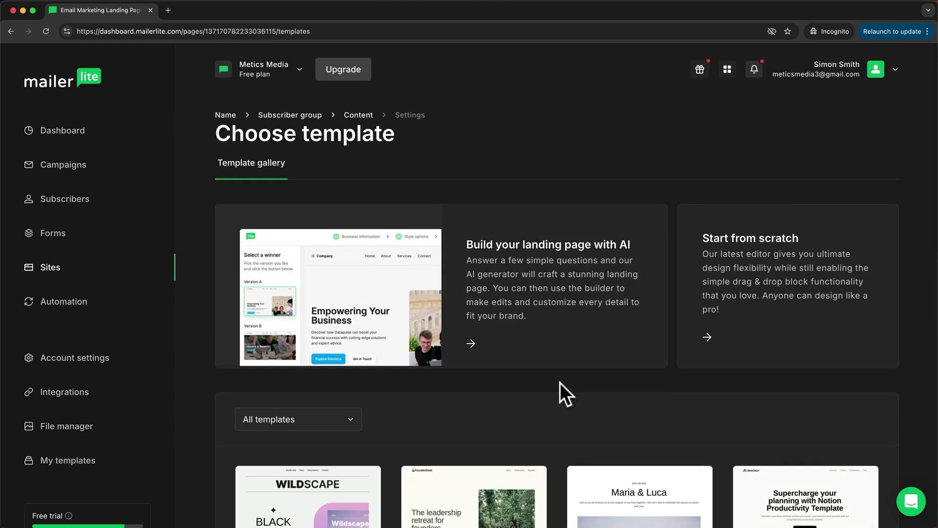
left_click(727, 342)
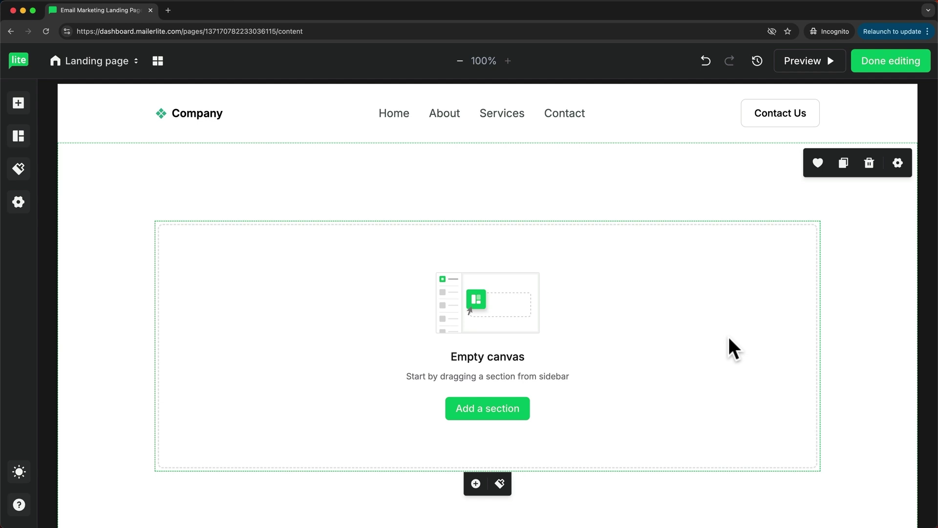
Step: Turn off page navigation and the page footer, then delete the empty one-column section
scroll(427, 130, "down", 1)
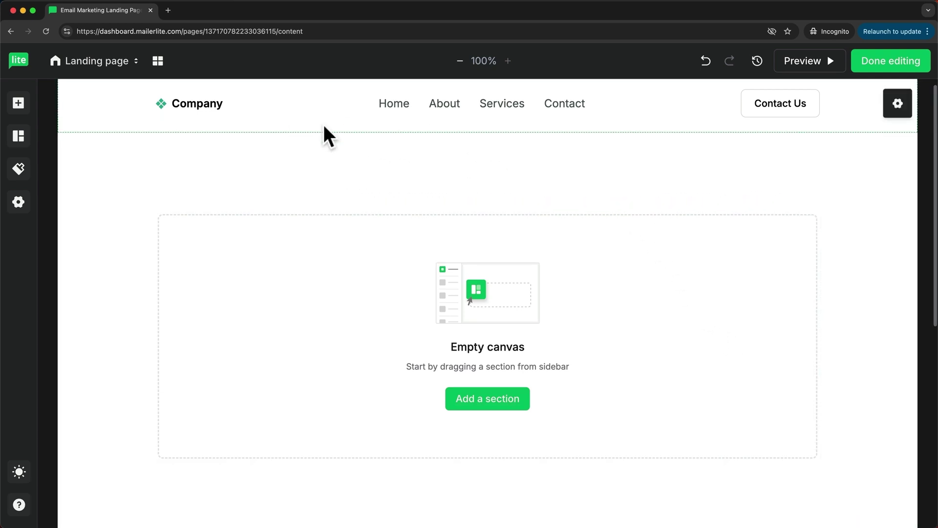
scroll(535, 379, "down", 6)
scroll(567, 398, "up", 4)
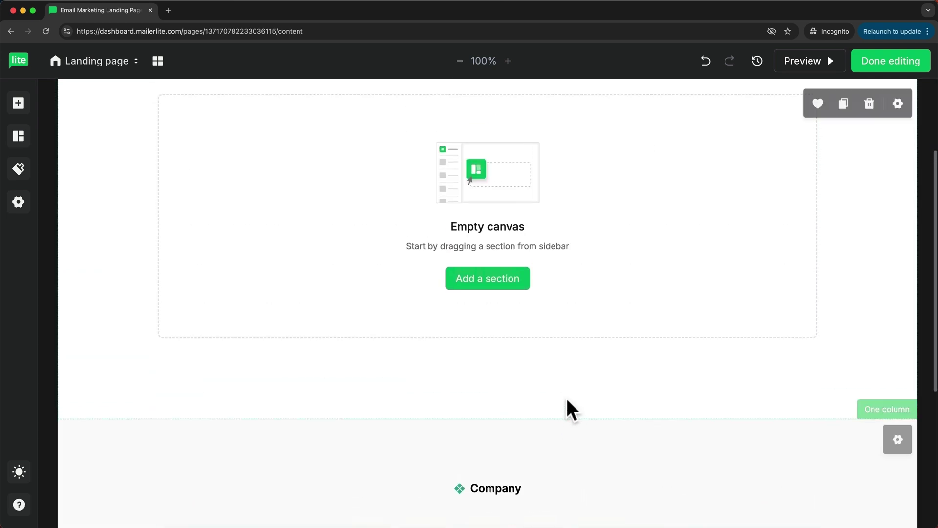
scroll(567, 398, "up", 3)
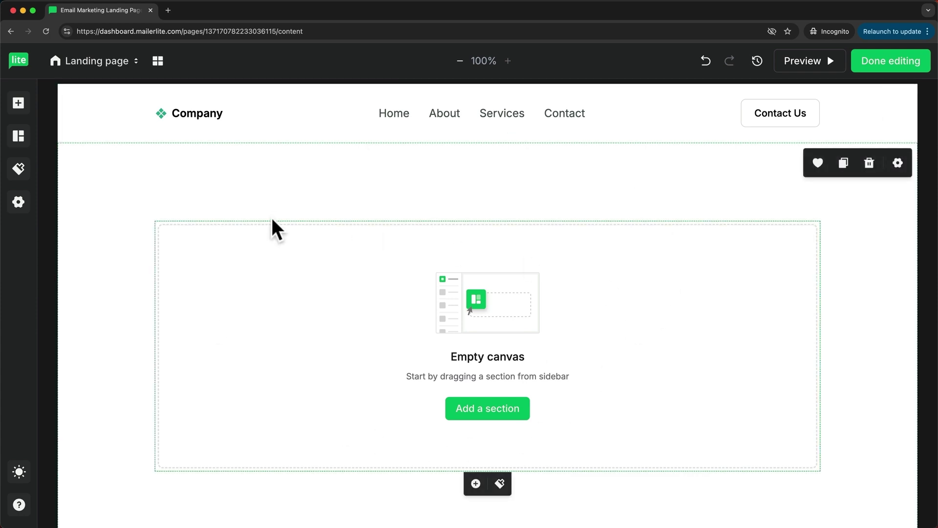
left_click(18, 204)
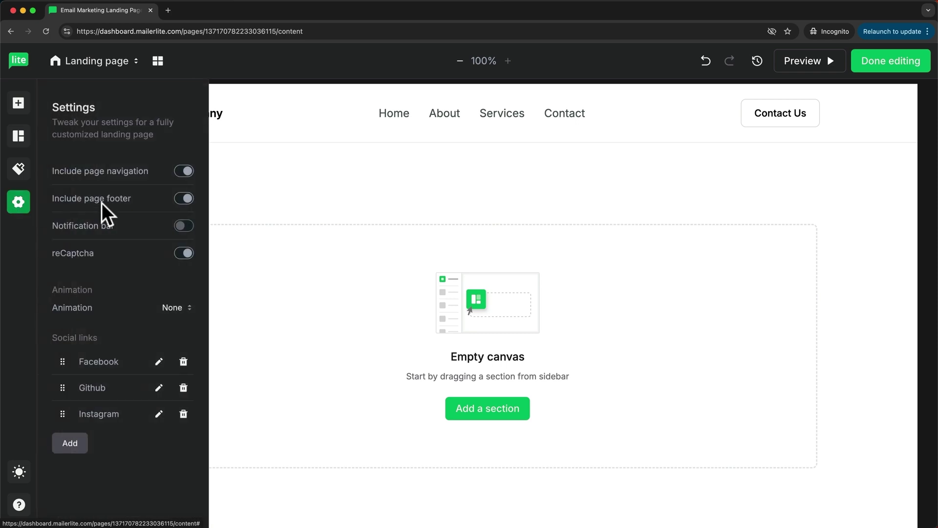
left_click(185, 172)
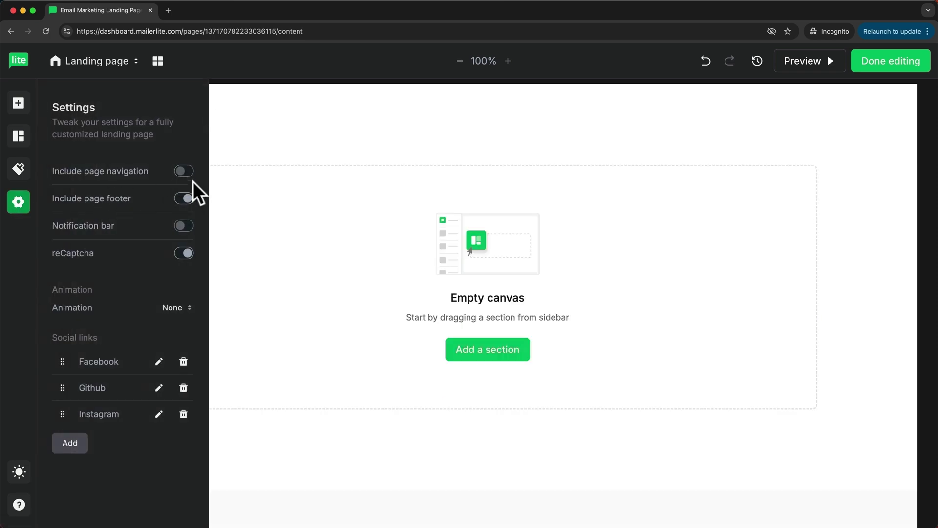
left_click(184, 199)
left_click(299, 251)
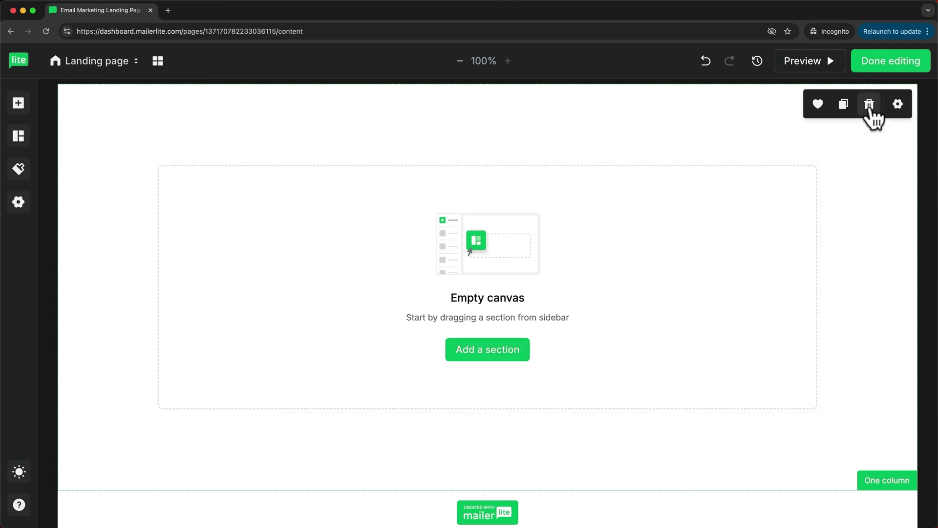
left_click(871, 113)
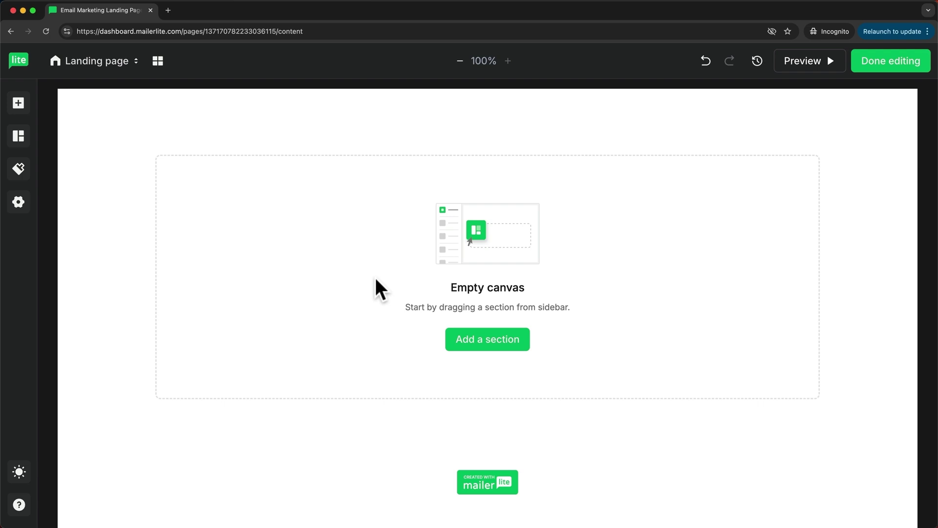
left_click(487, 339)
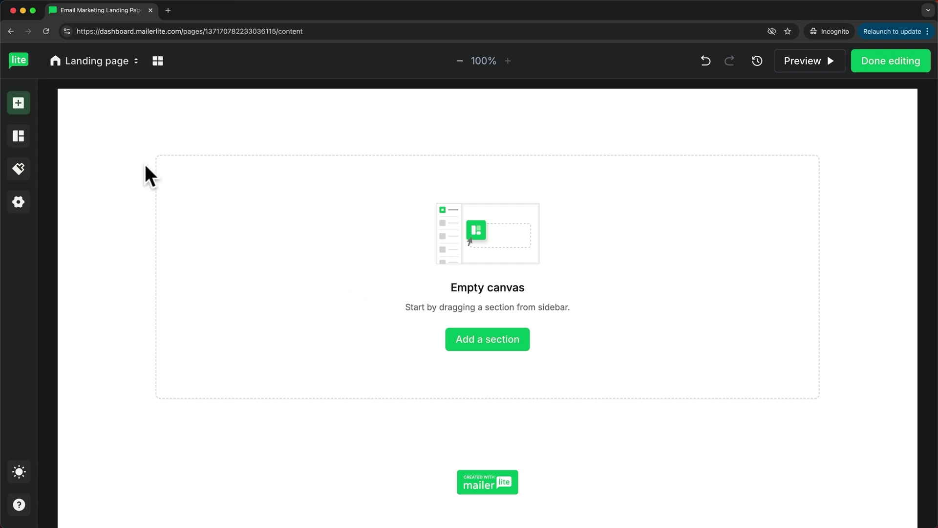
Step: Drag a Two Columns layout from Elements onto the empty canvas
left_click(24, 111)
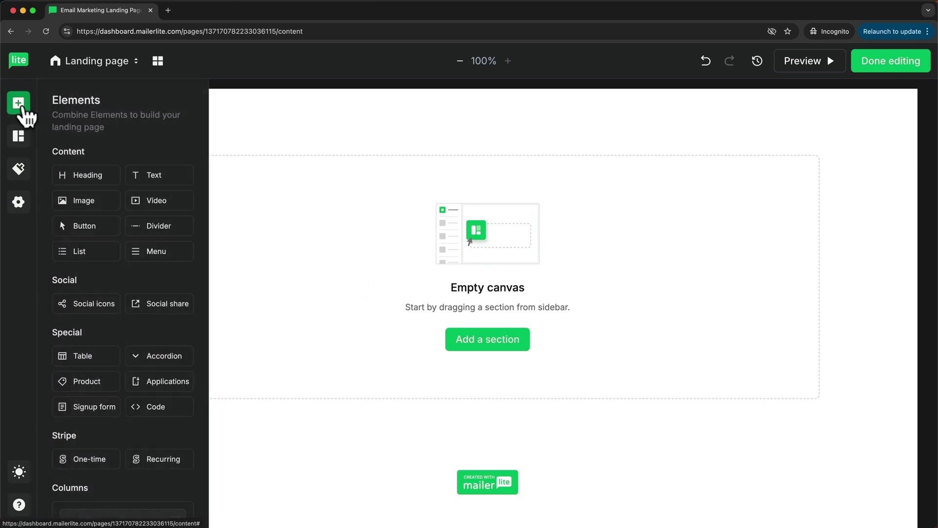
scroll(139, 134, "down", 8)
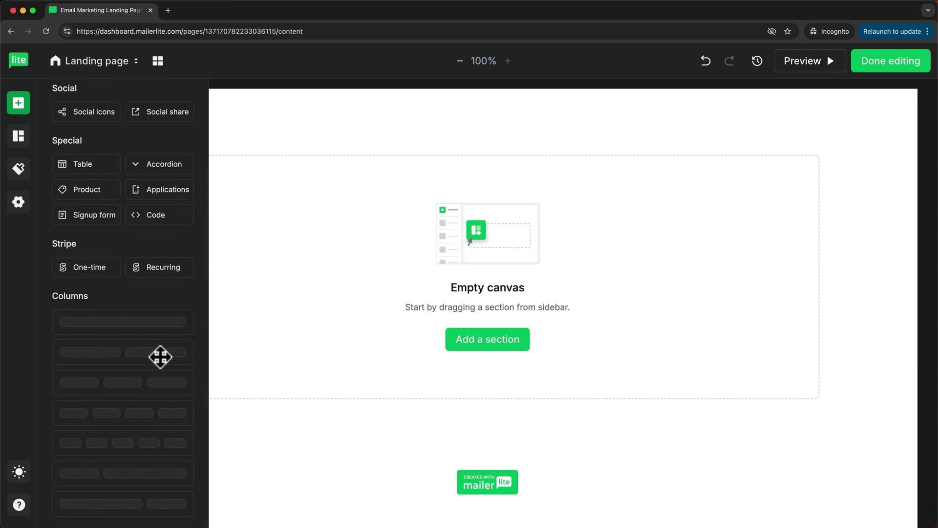
left_click_drag(108, 355, 486, 307)
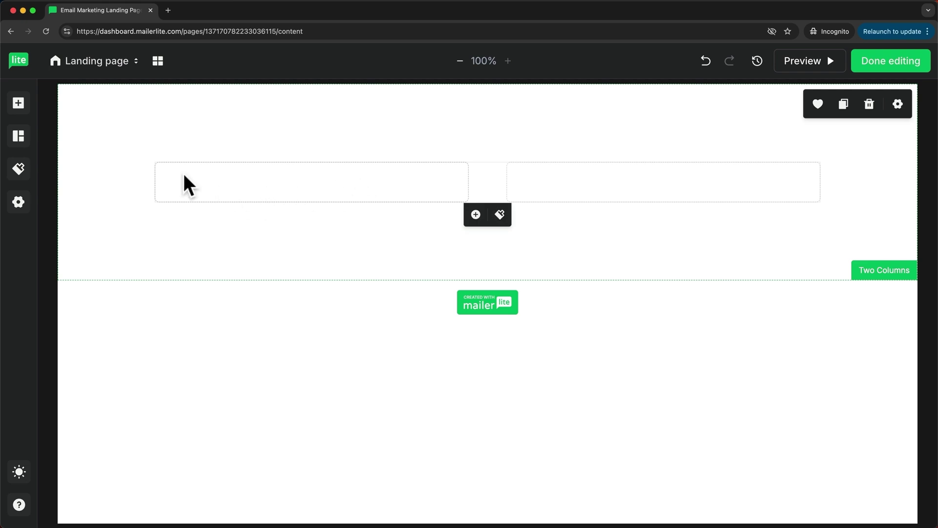
Step: Place a heading, text paragraph and signup form in the left column, and an image block on the right
left_click(19, 104)
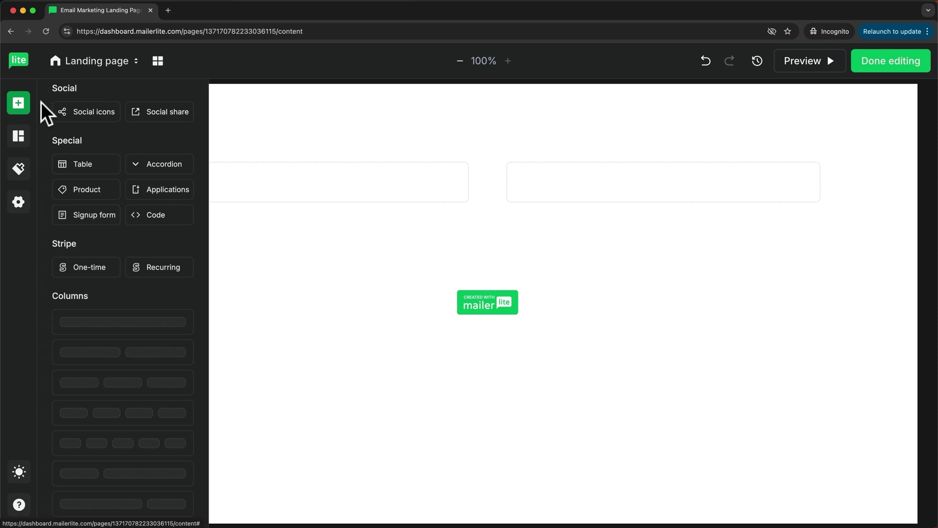
scroll(132, 166, "up", 5)
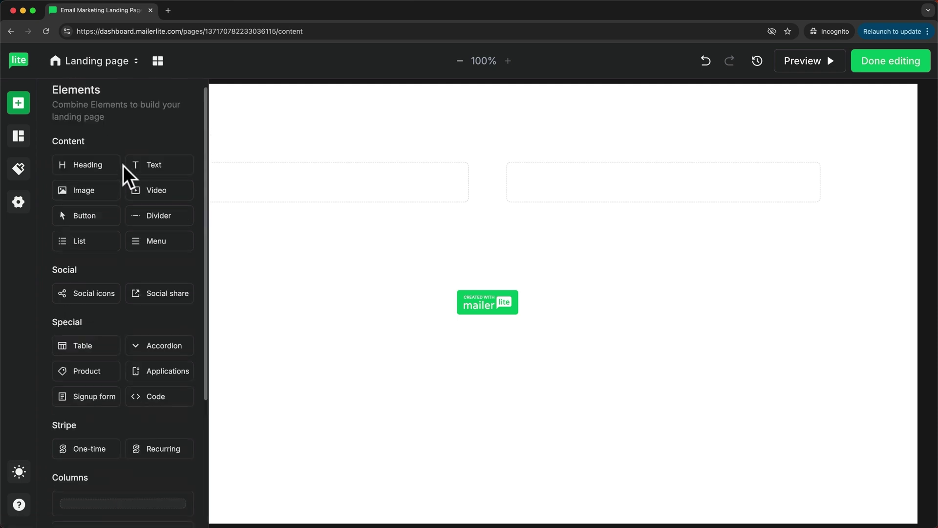
left_click_drag(117, 187, 268, 177)
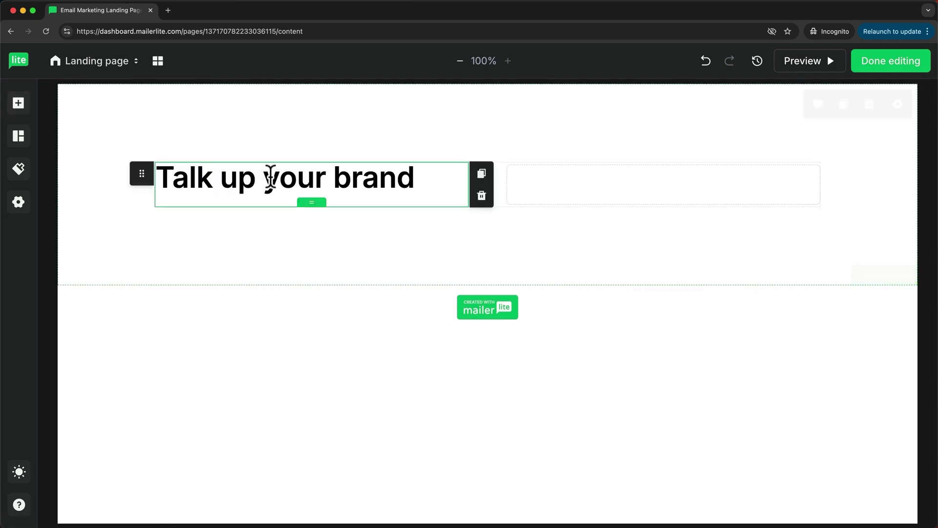
left_click(19, 106)
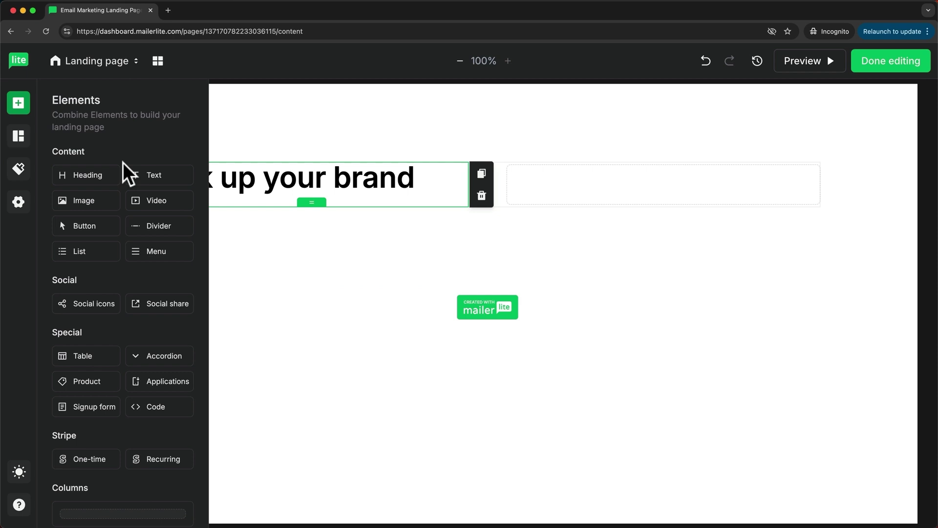
left_click_drag(142, 176, 245, 210)
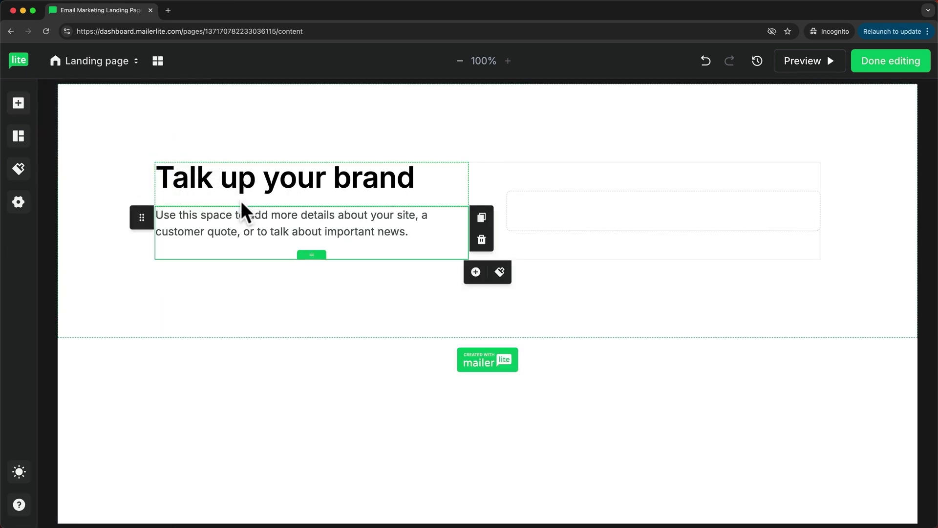
left_click(21, 109)
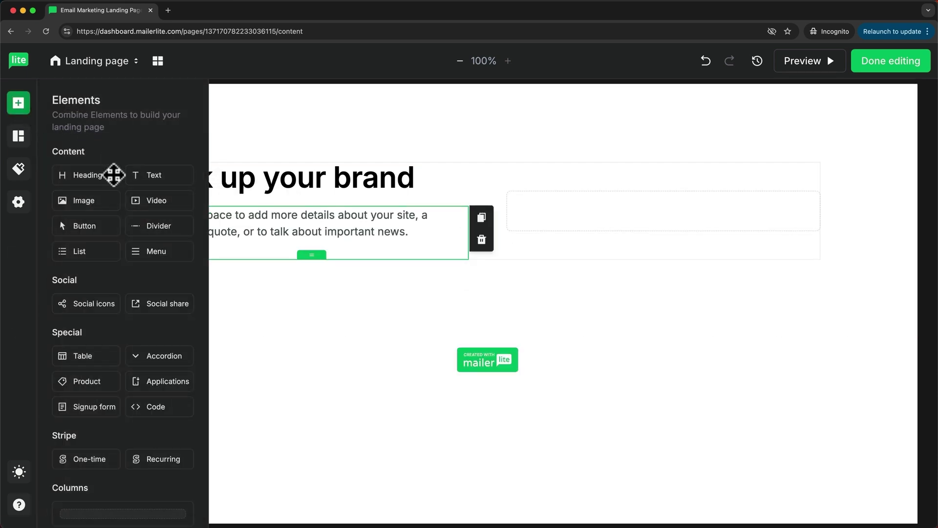
left_click_drag(124, 395, 284, 254)
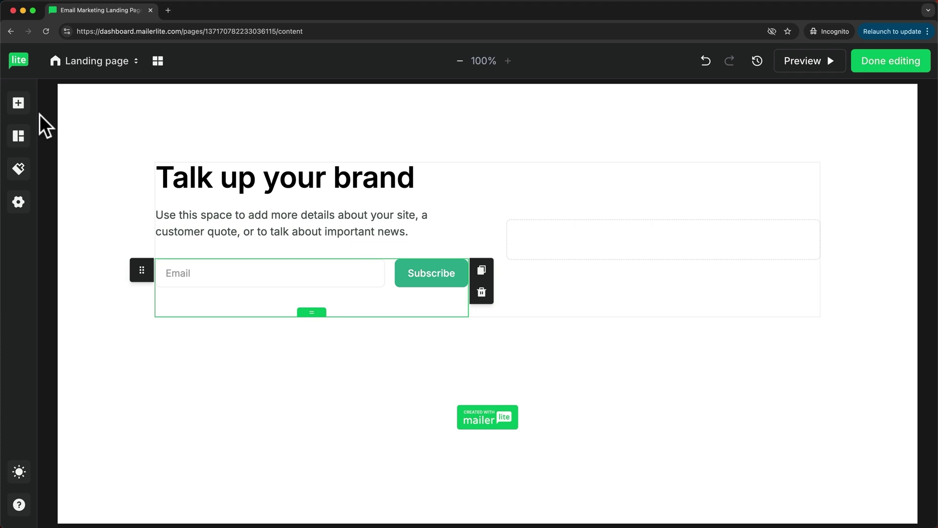
left_click(24, 108)
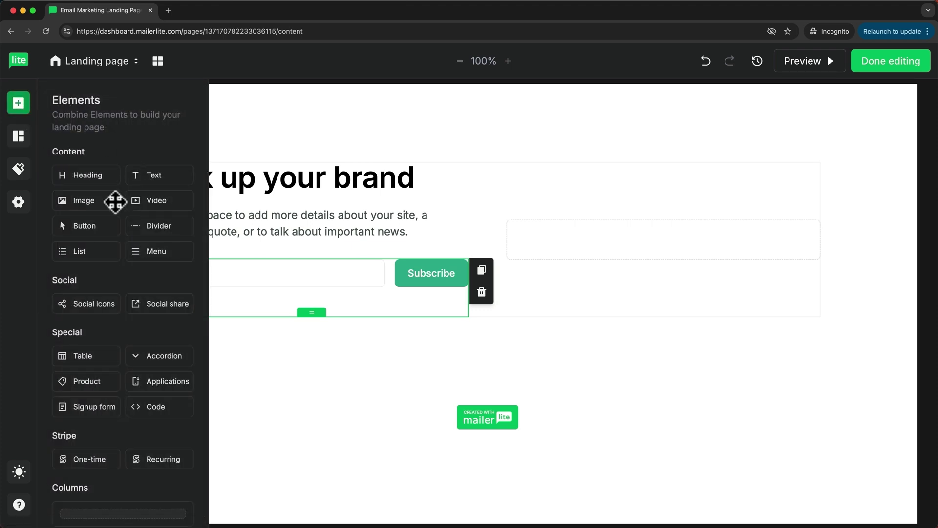
left_click_drag(92, 204, 637, 233)
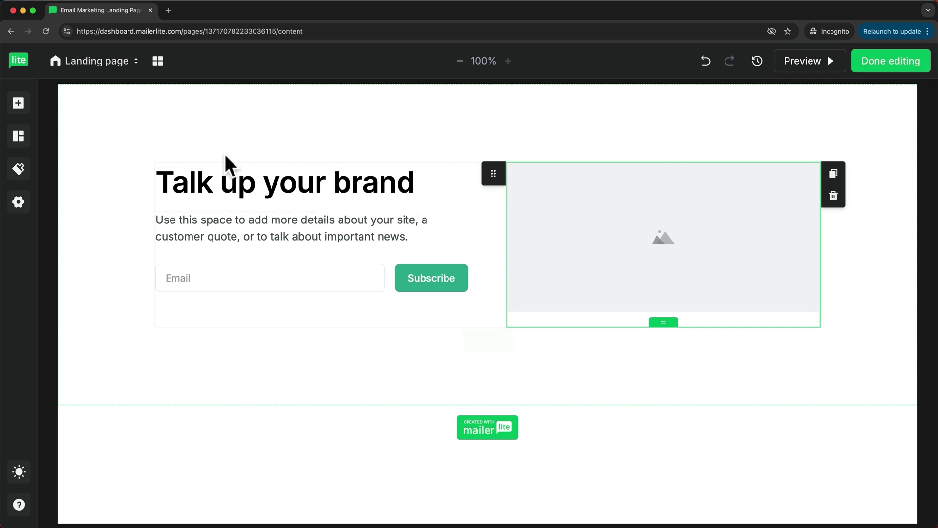
Step: Change the heading to 'Email Marketing Blueprint (FREE)'
left_click_drag(166, 182, 416, 191)
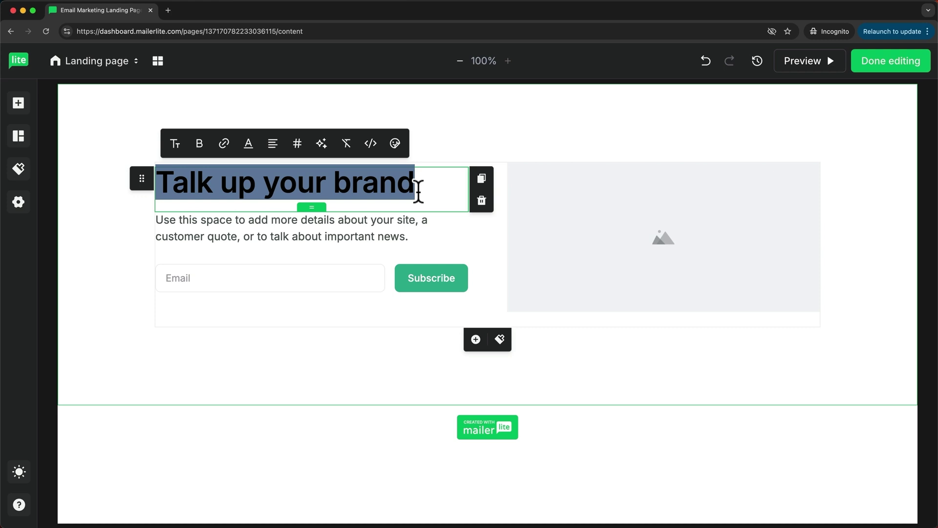
type("Email Marketing ")
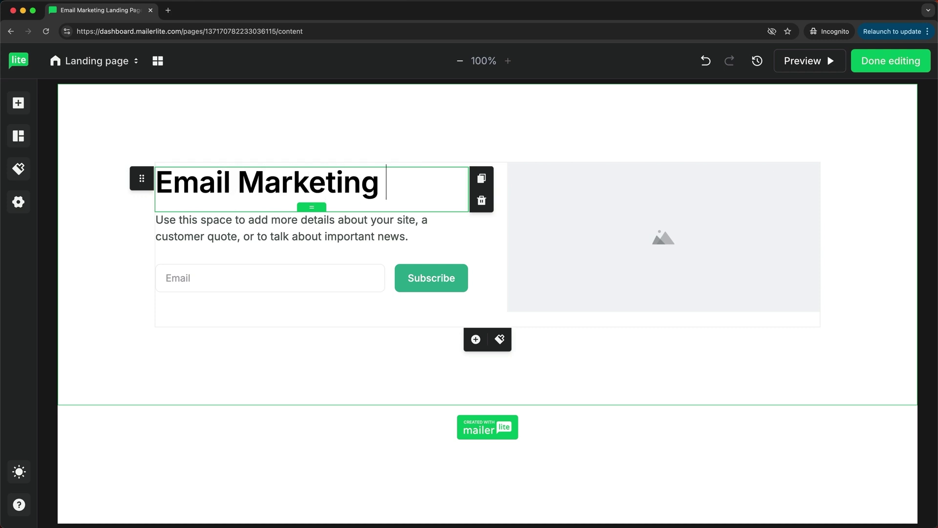
type("Blueprint")
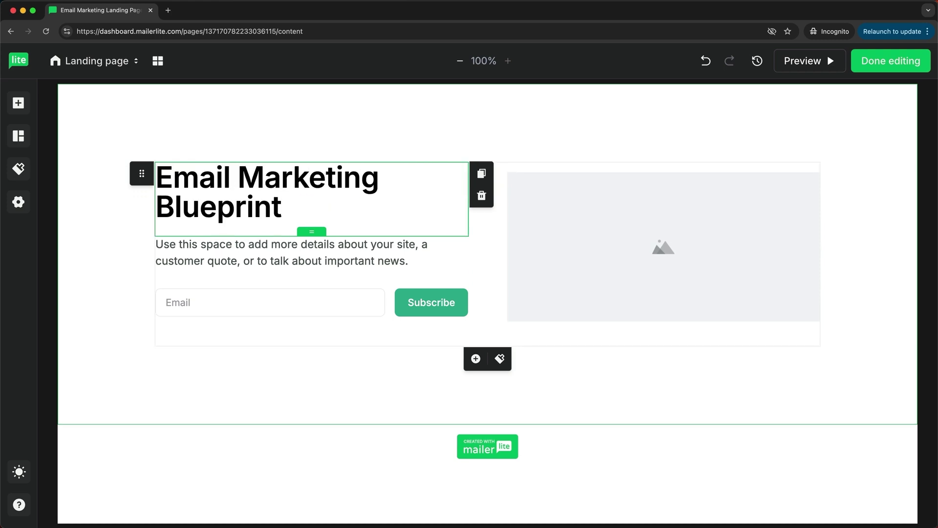
type(" (FREE)")
left_click_drag(158, 179, 371, 208)
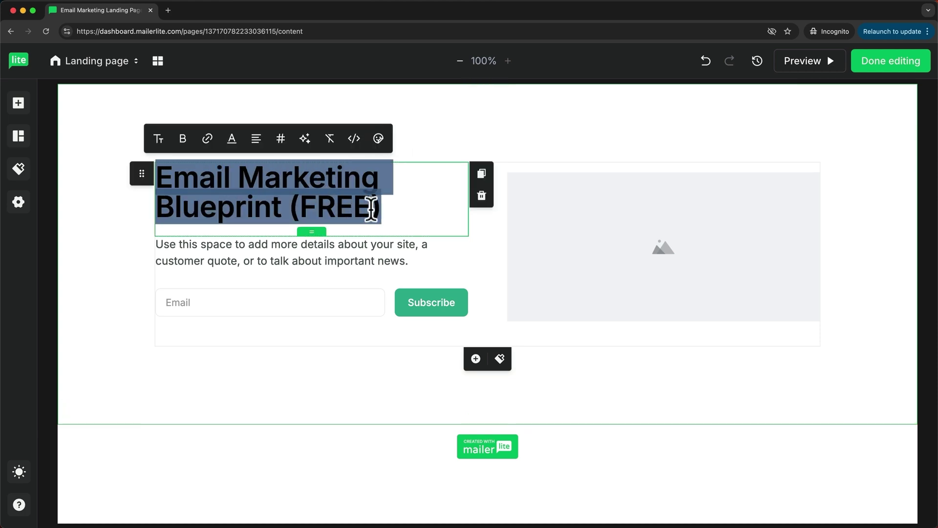
Step: Replace the placeholder paragraph with the pasted blueprint promo text
left_click(170, 247)
left_click_drag(159, 244, 408, 255)
type("Unlock the Secrets to High-Converting Email Campaigns with our FREE step by step Email Marketing Blueprint - Start building your list today!")
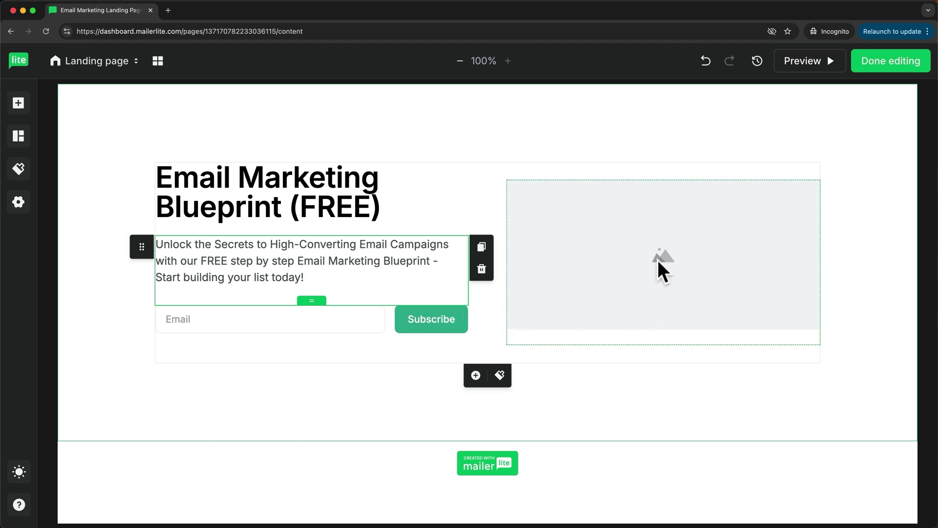
Step: Upload eBook Cover.png into the image block and resize it to 308 × 481
left_click(643, 251)
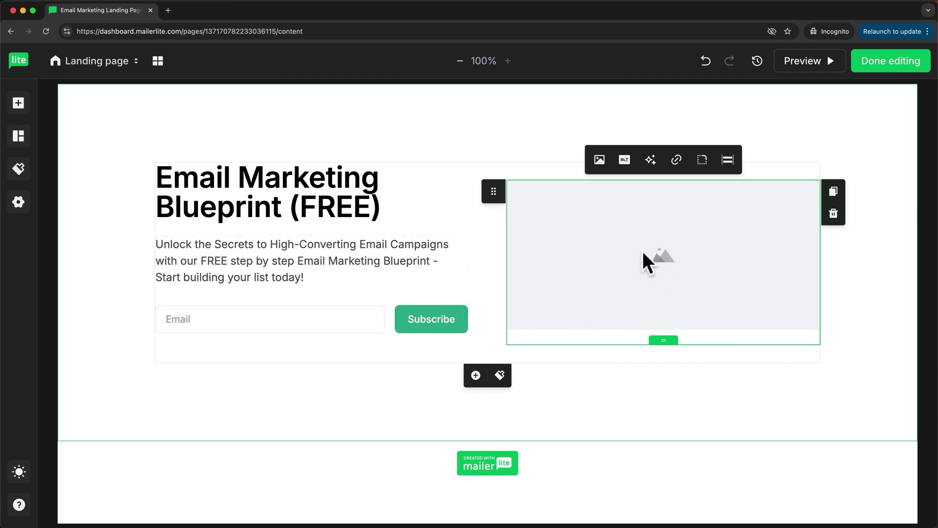
left_click(599, 160)
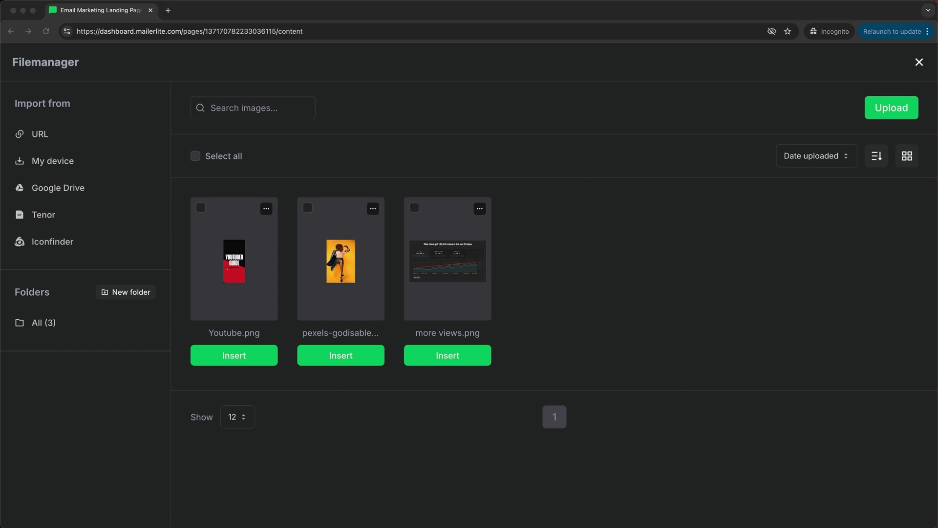
left_click_drag(494, 523, 558, 312)
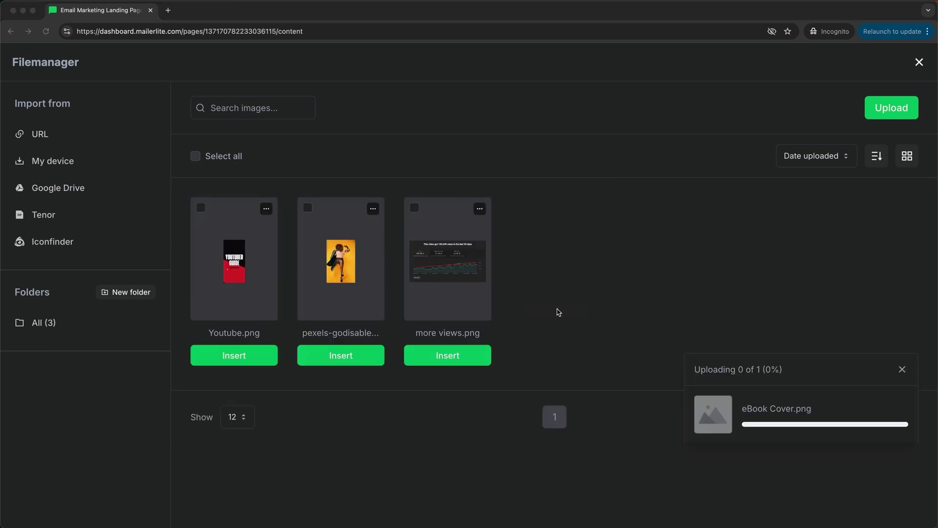
left_click(243, 355)
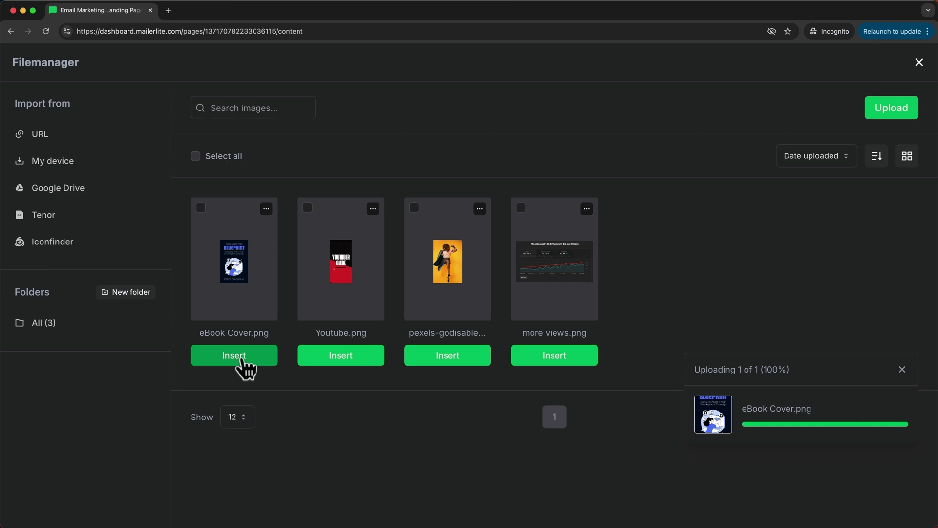
left_click(243, 355)
scroll(727, 259, "down", 4)
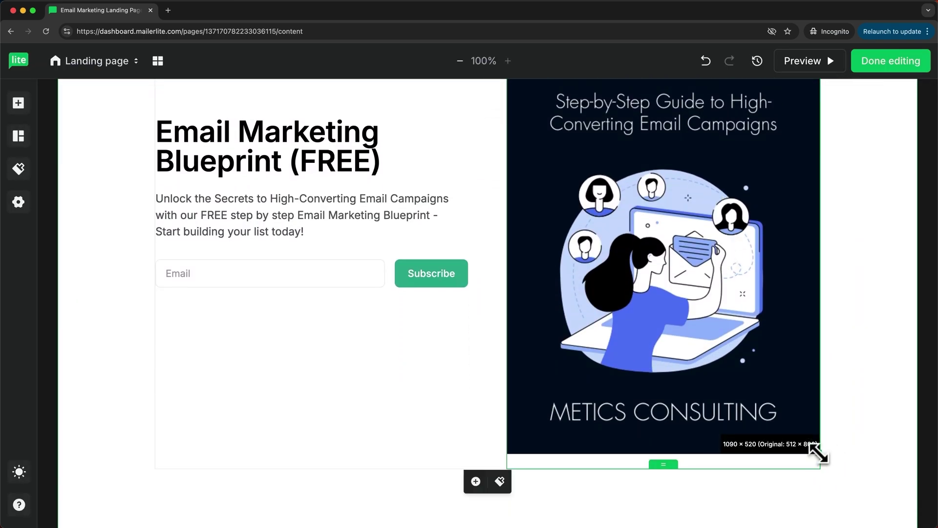
left_click_drag(813, 448, 757, 300)
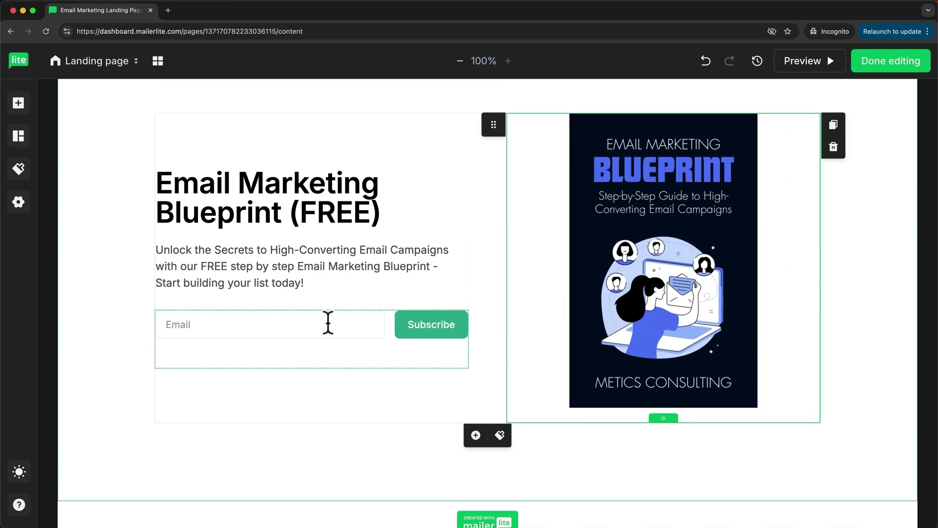
Step: Add a Name field to the signup form and move it above Email
left_click(325, 354)
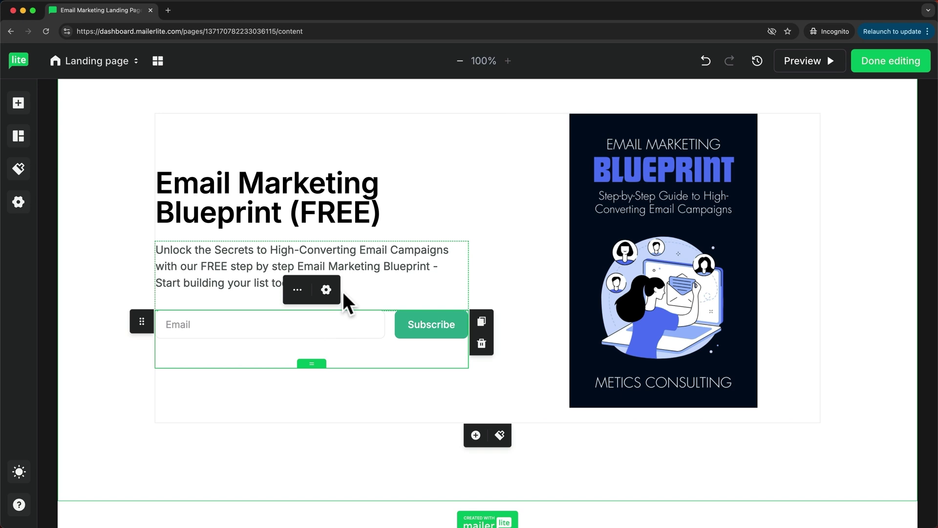
left_click(326, 290)
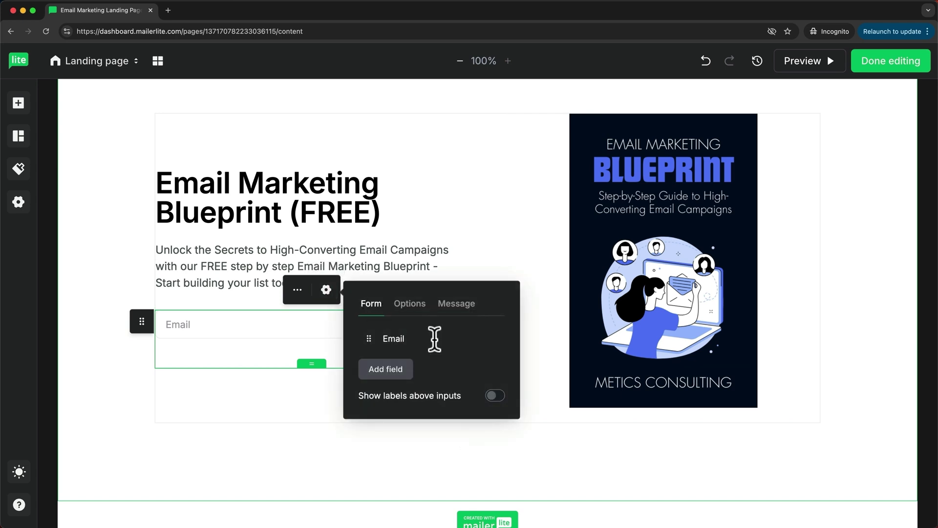
left_click(385, 372)
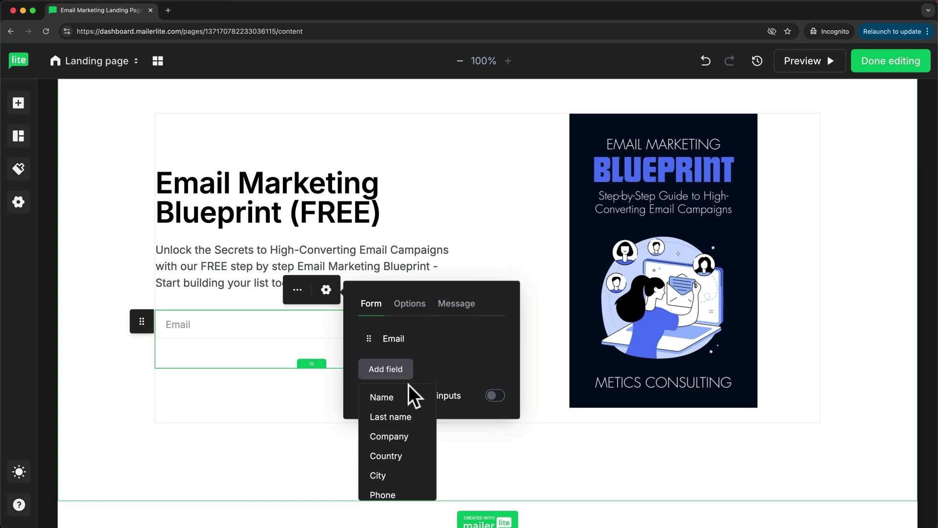
left_click(386, 398)
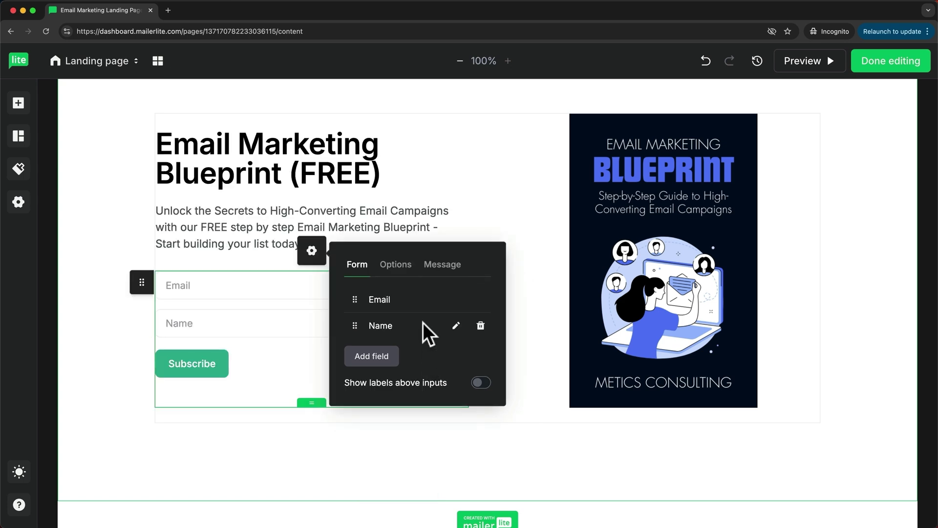
left_click_drag(355, 325, 355, 299)
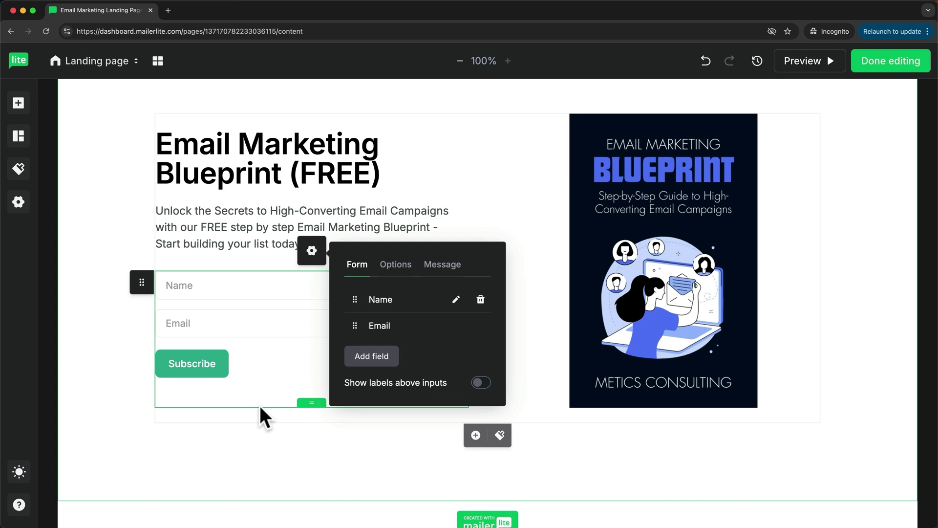
Step: Change the form button label from Subscribe to 'Send it now'
left_click(210, 374)
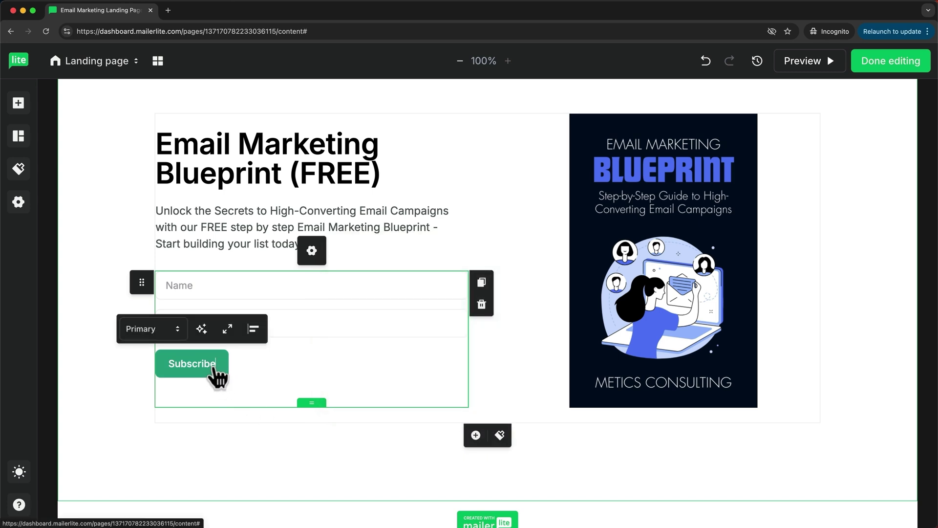
mouse_move(216, 365)
left_mouse_down()
mouse_move(174, 371)
mouse_move(216, 365)
left_mouse_up()
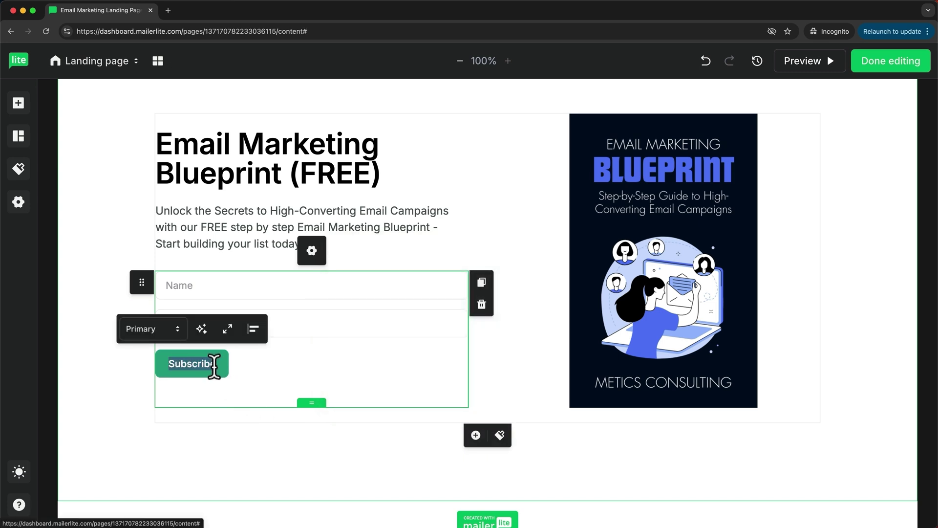
type("Send it now")
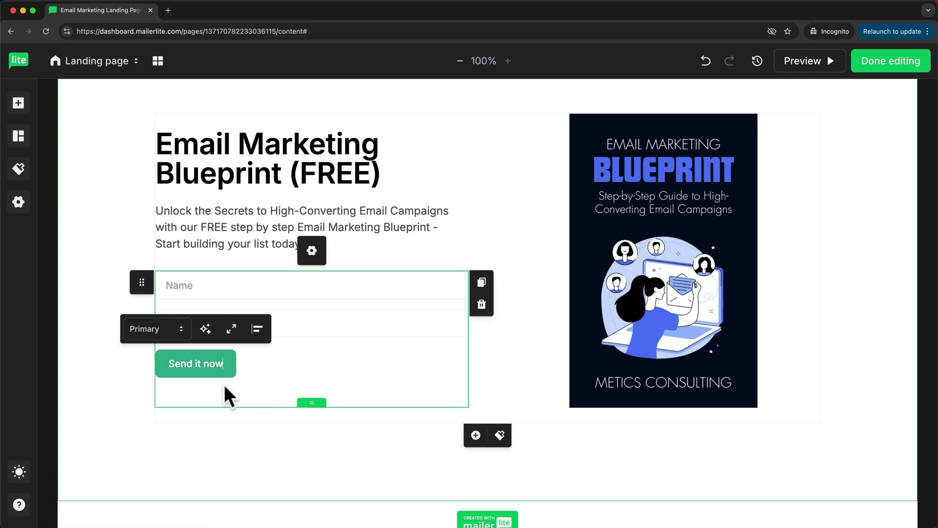
Step: Set the page's primary colour to dark blue #2a4394 in the Style panel
left_click(117, 387)
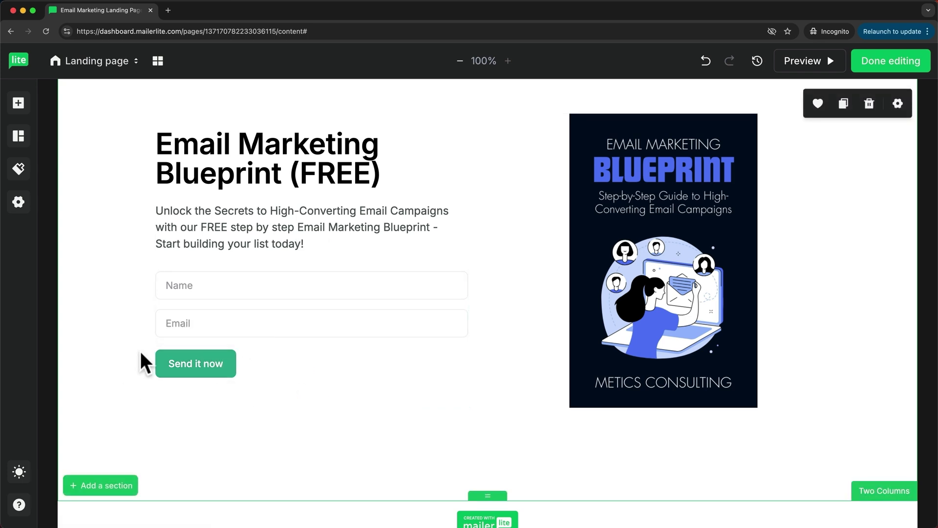
left_click(22, 175)
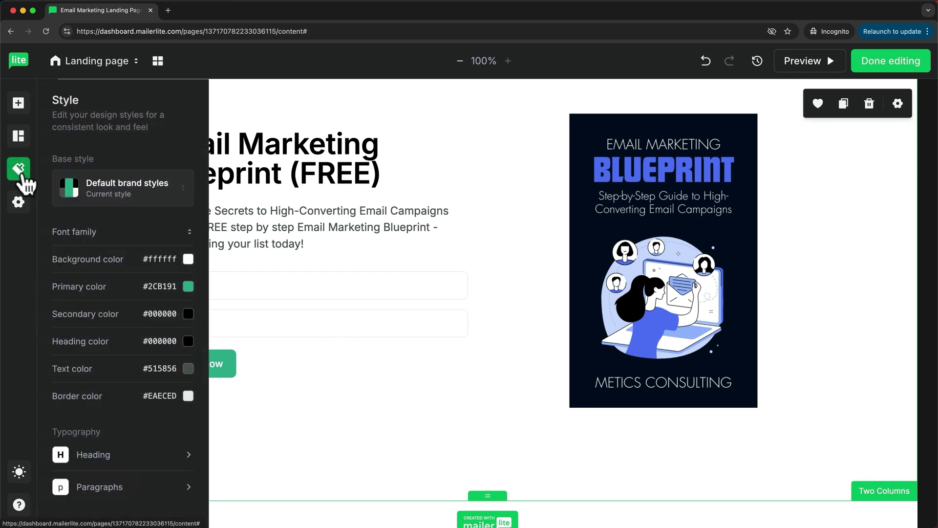
left_click(187, 289)
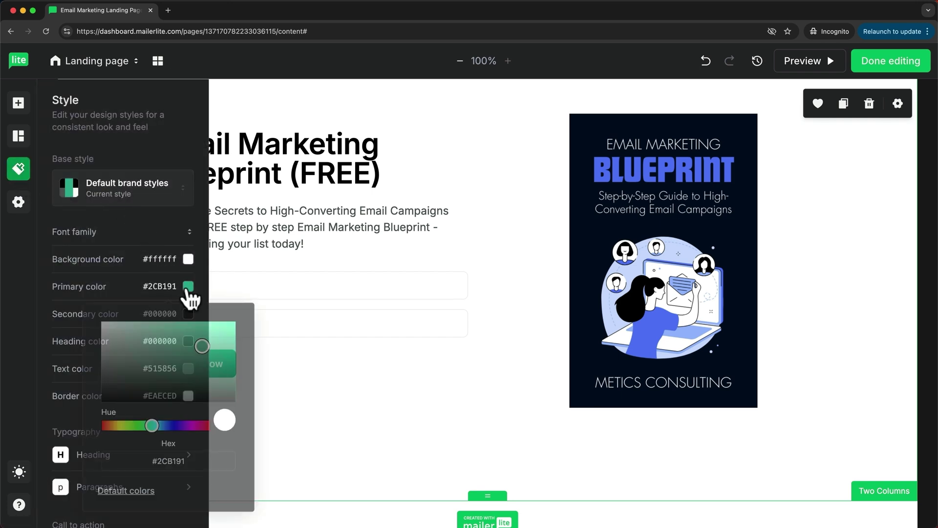
left_click(155, 426)
left_click_drag(155, 427, 167, 427)
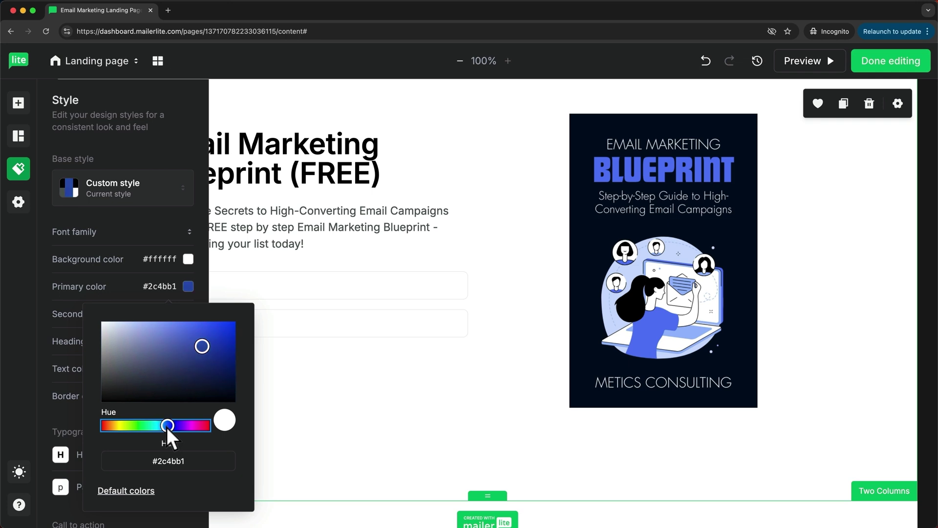
mouse_move(201, 350)
left_mouse_down()
mouse_move(207, 342)
mouse_move(198, 354)
left_mouse_up()
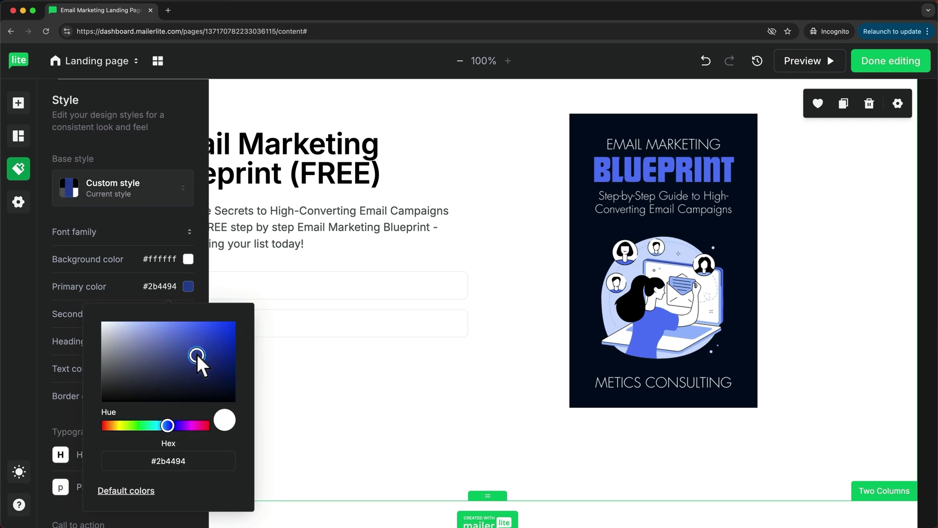
left_click(327, 386)
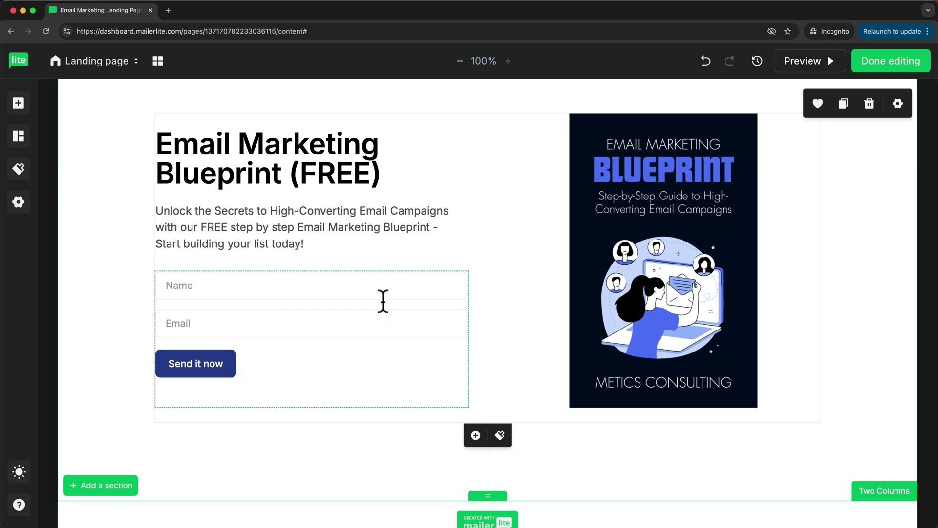
Step: On the Success page, replace the heading under 'Thank you!' with 'Check your inbox'
left_click(119, 74)
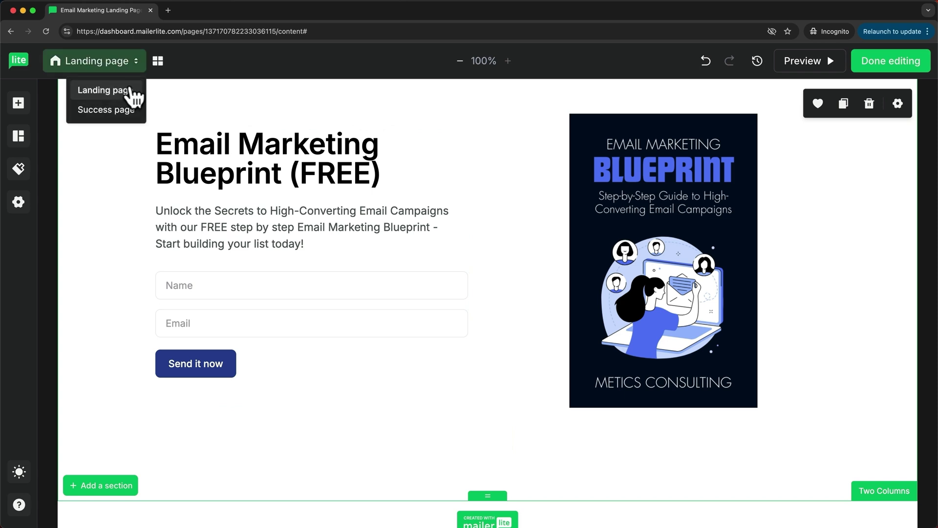
left_click(126, 111)
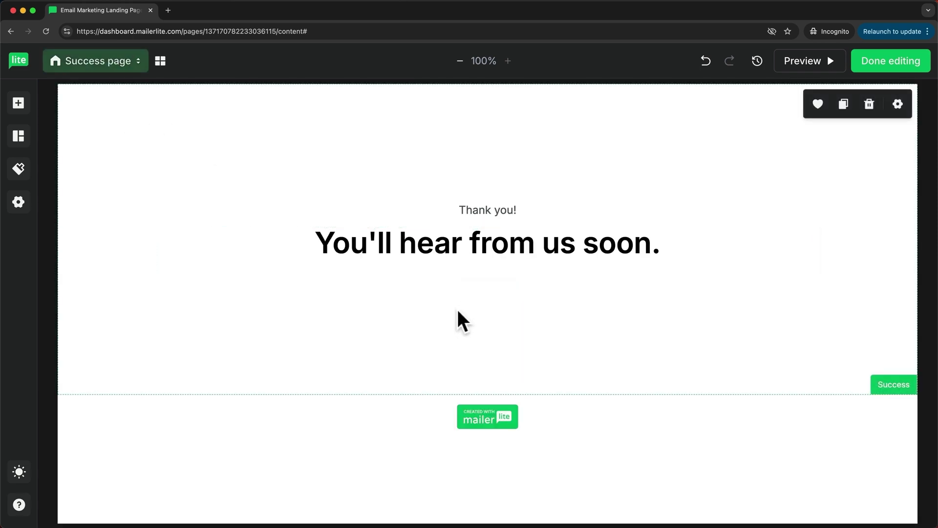
left_click(435, 243)
double_click(326, 243)
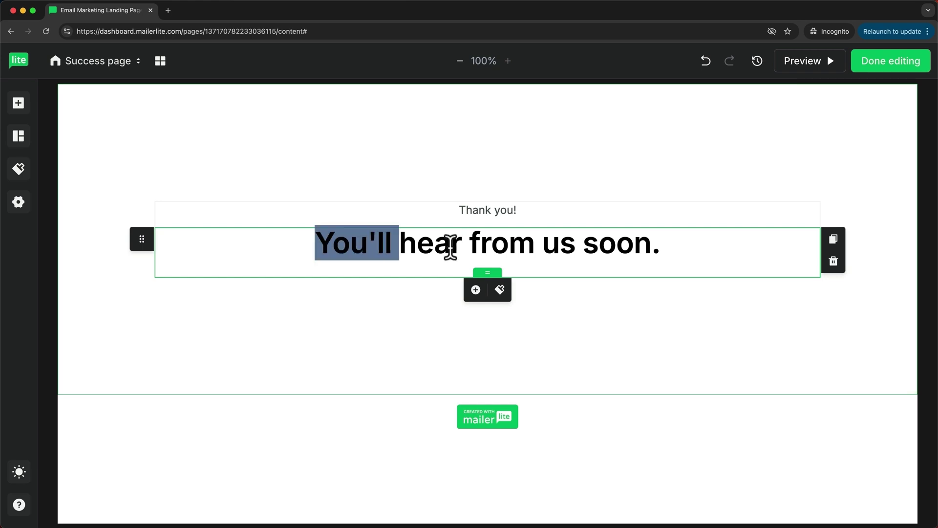
left_click(655, 258, "shift")
type("Check your inb")
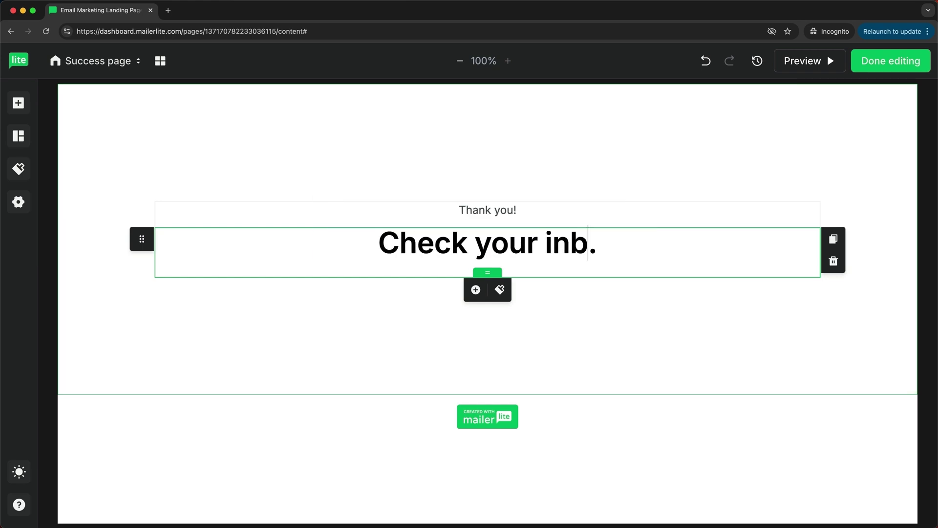
type("ox")
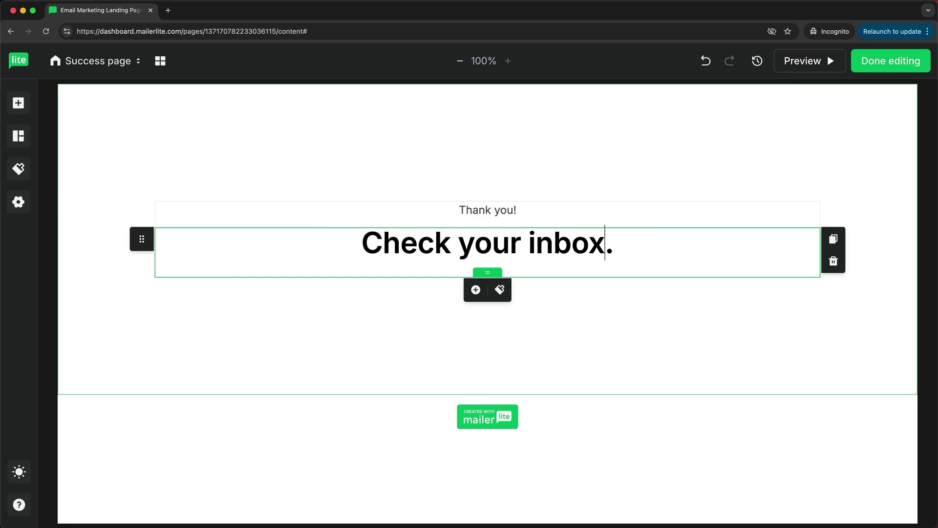
left_click(602, 298)
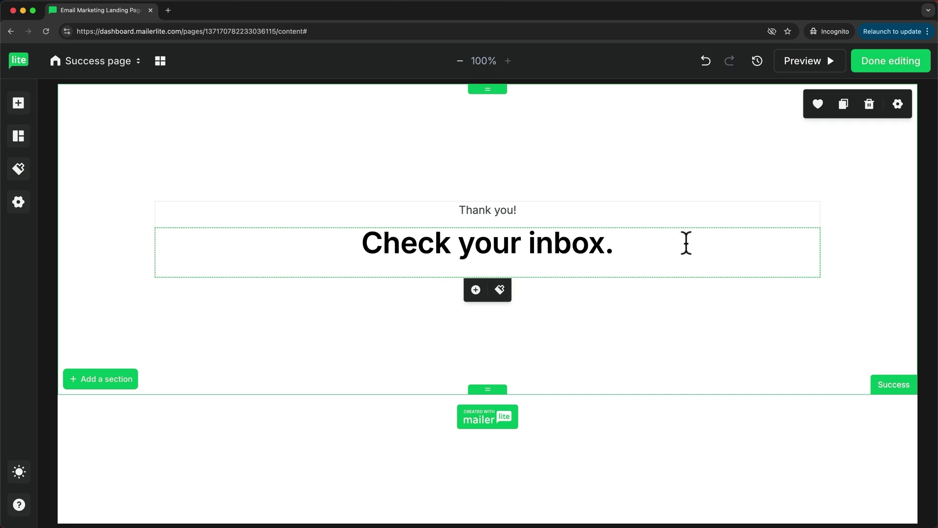
Step: Finish the design and set the page URL slug to metics-email-marketing
left_click(885, 73)
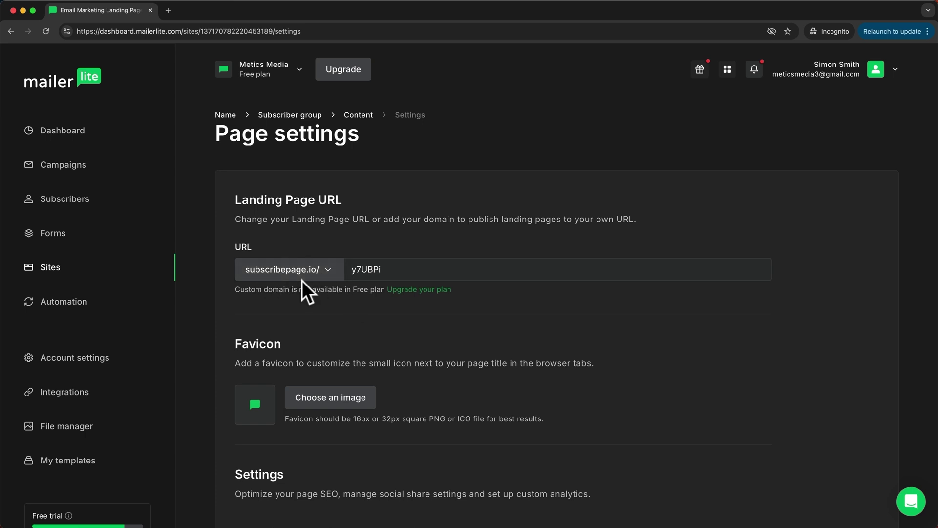
left_click_drag(352, 270, 391, 270)
type("metics-emai")
key("BackSpace")
key("BackSpace")
type("ail-marketing")
scroll(406, 301, "down", 2)
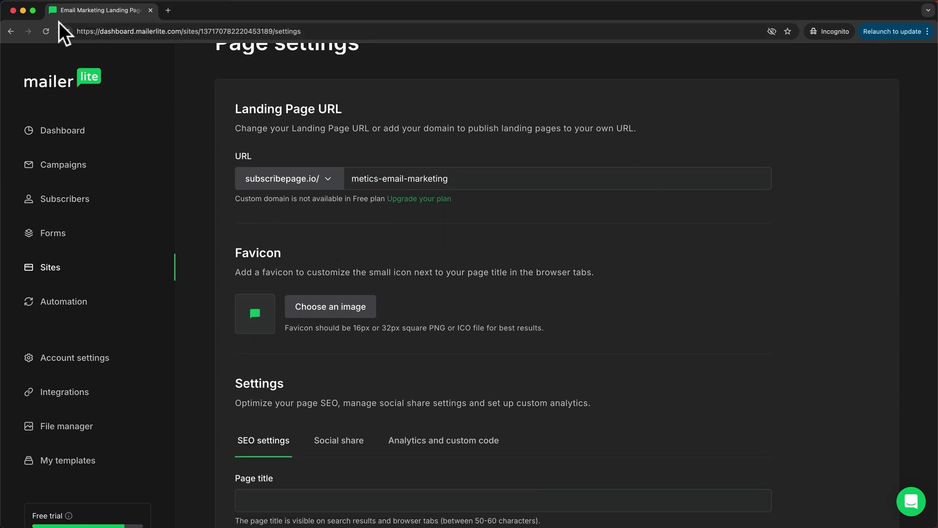
Step: Upload favicon.png as the landing page favicon and review the SEO settings below
left_click(330, 307)
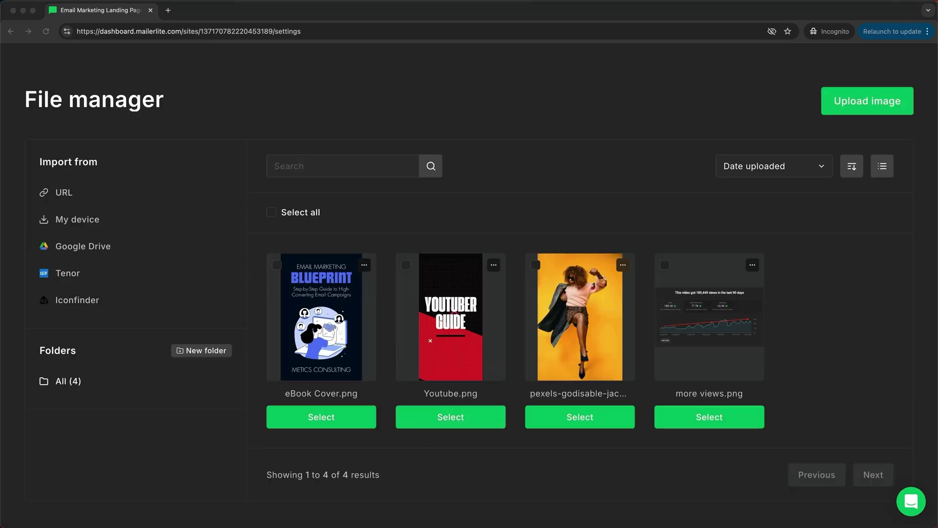
left_click_drag(427, 486, 470, 339)
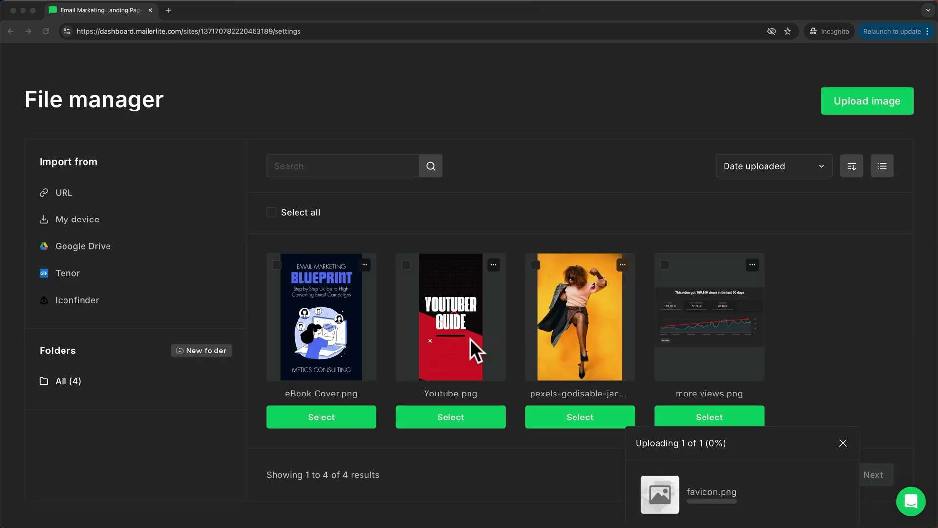
left_click(330, 417)
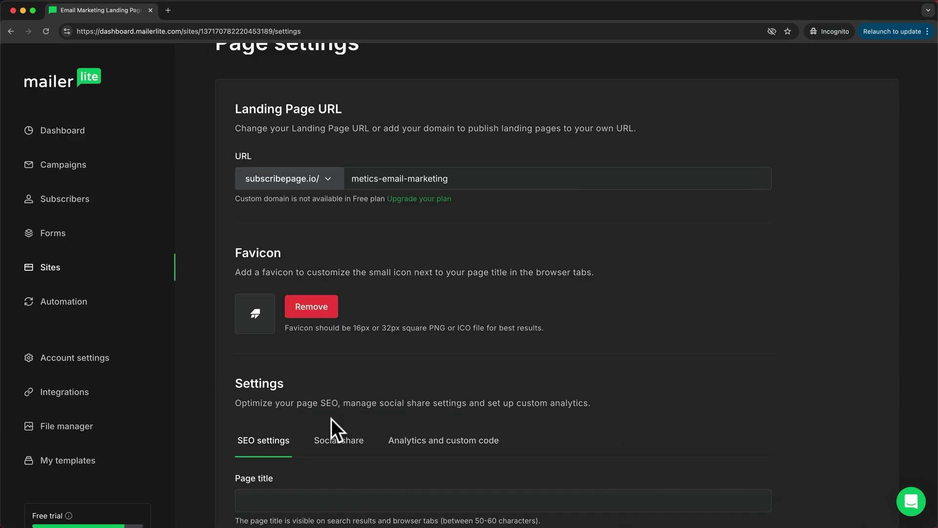
scroll(386, 353, "down", 5)
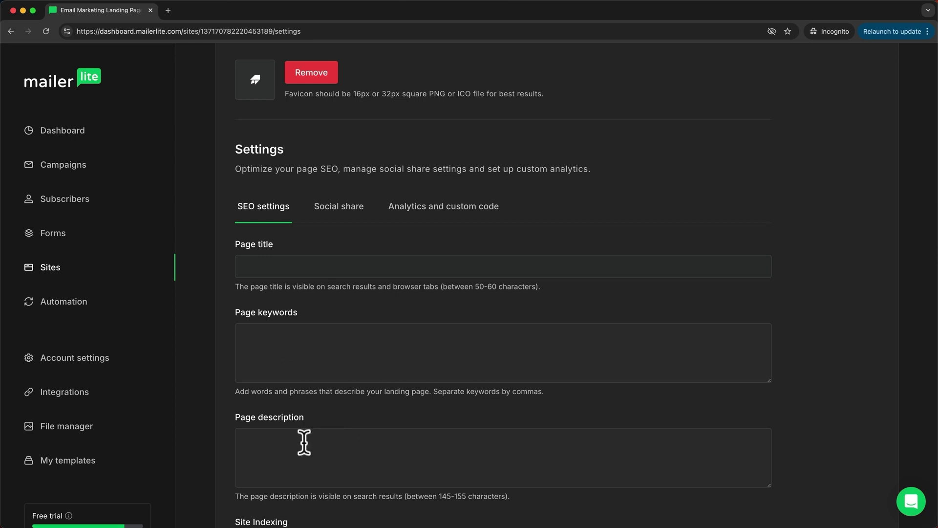
scroll(304, 442, "down", 2)
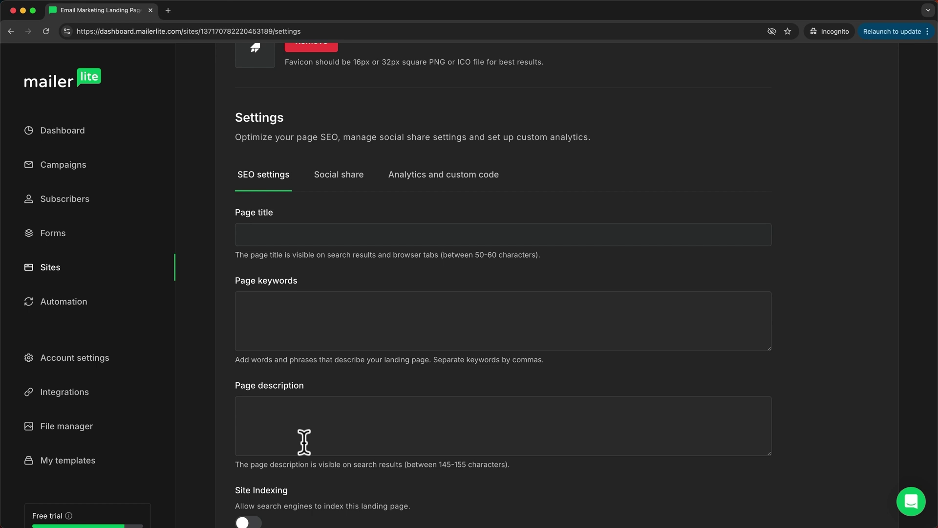
scroll(304, 442, "down", 1)
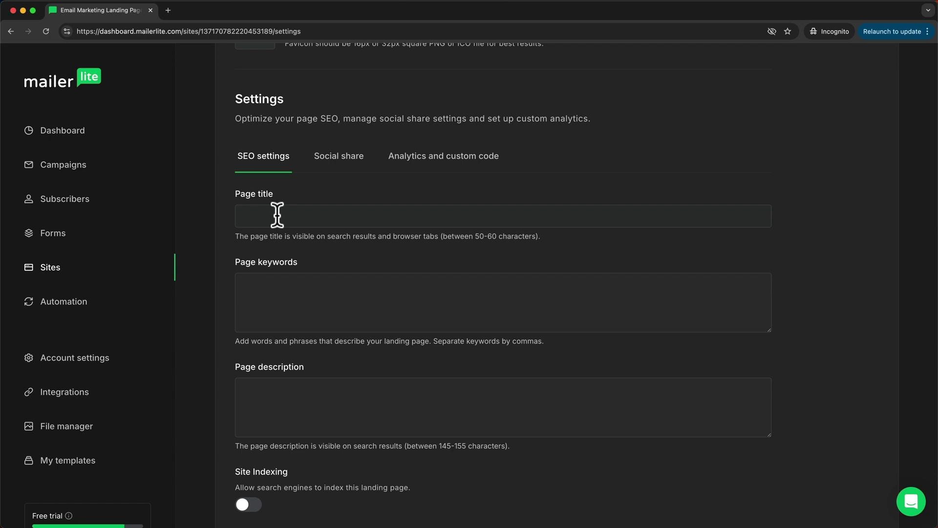
scroll(277, 215, "down", 1)
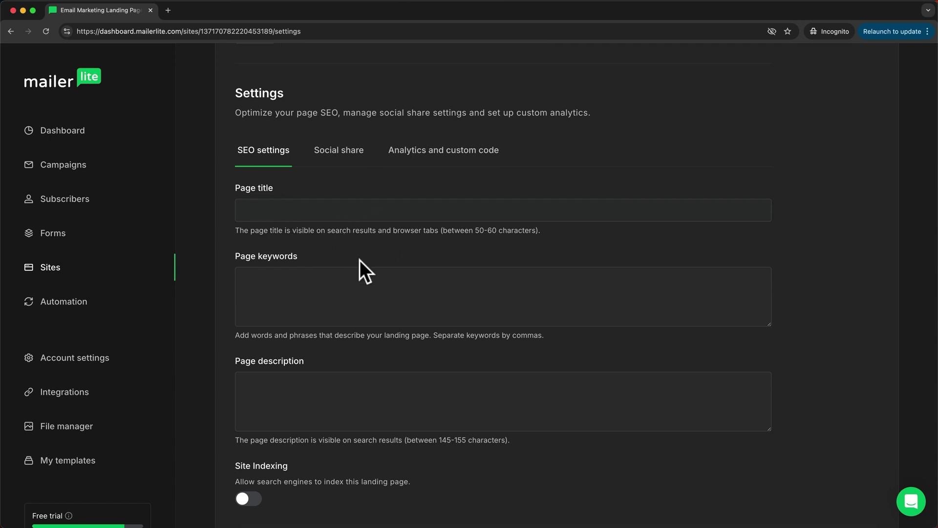
scroll(360, 264, "down", 4)
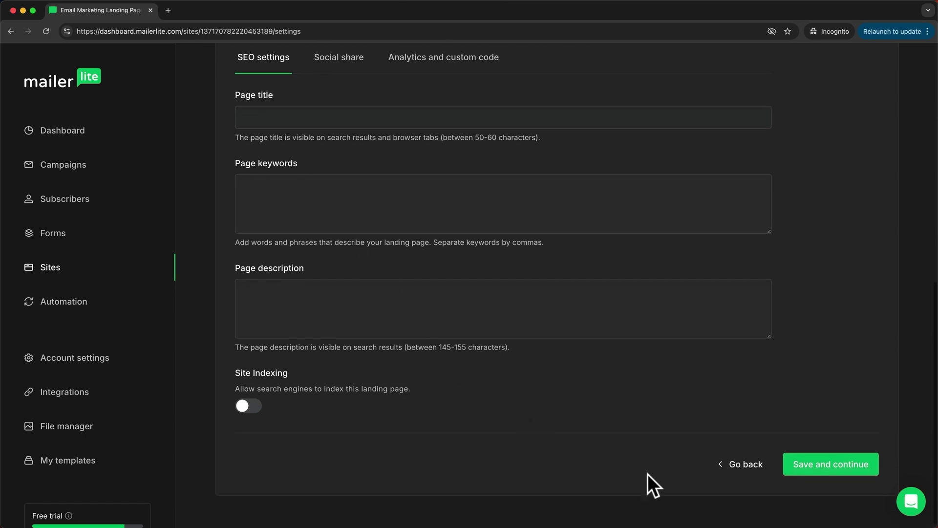
Step: Save the settings, publish the landing page and copy its subscribepage.io link
left_click(816, 481)
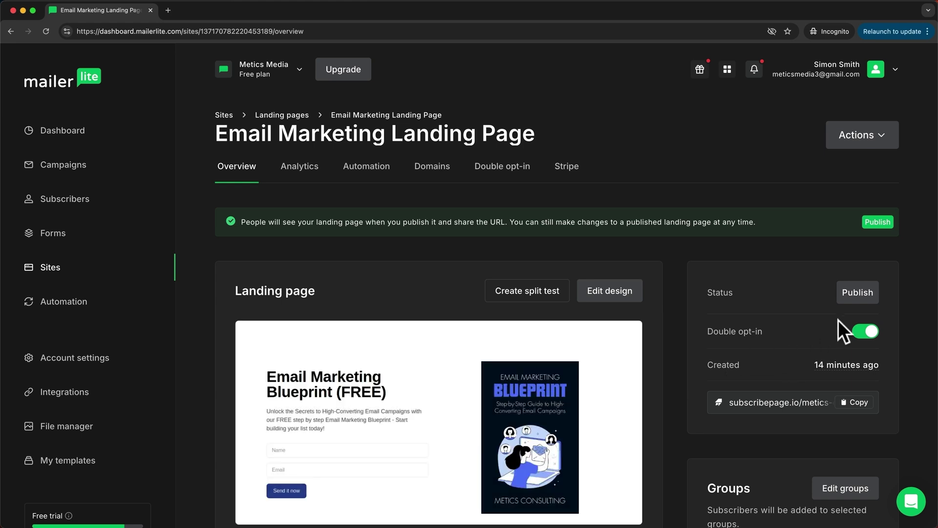
left_click(855, 300)
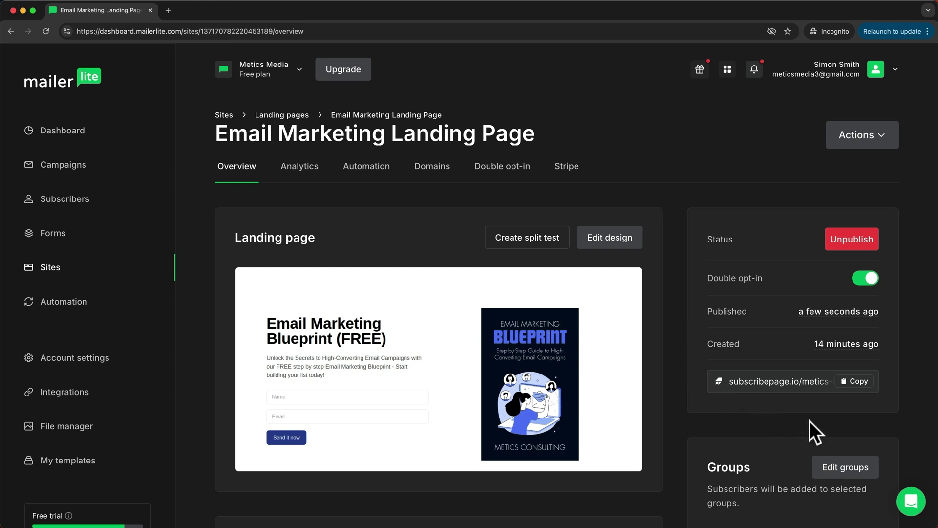
left_click(856, 382)
Step: Open subscribepage.io/metics-email-marketing in a new tab, then select the link on the MailerLite overview
left_click(168, 11)
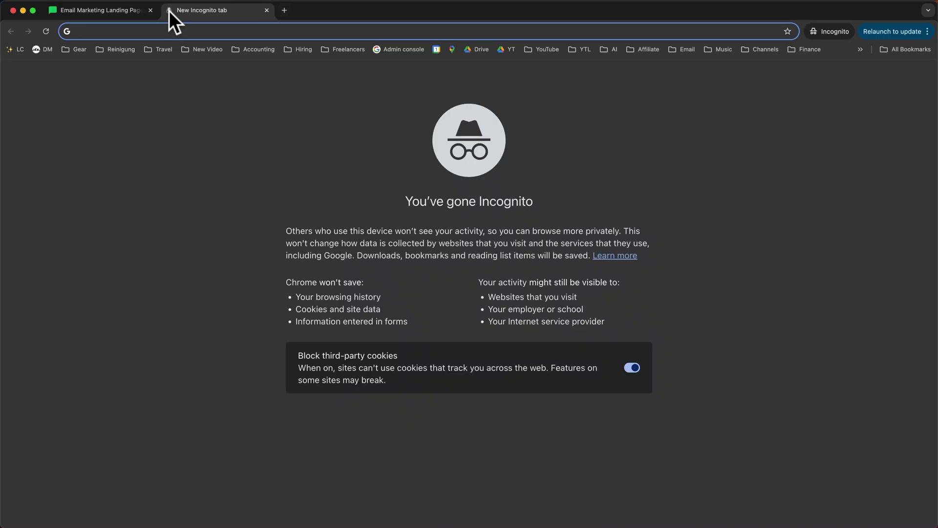
key("super+v")
key("Return")
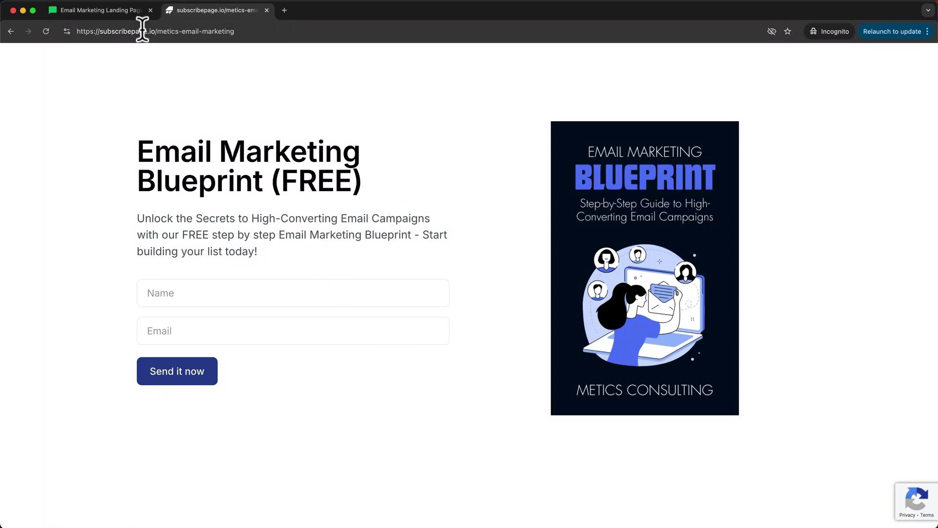
left_click(129, 12)
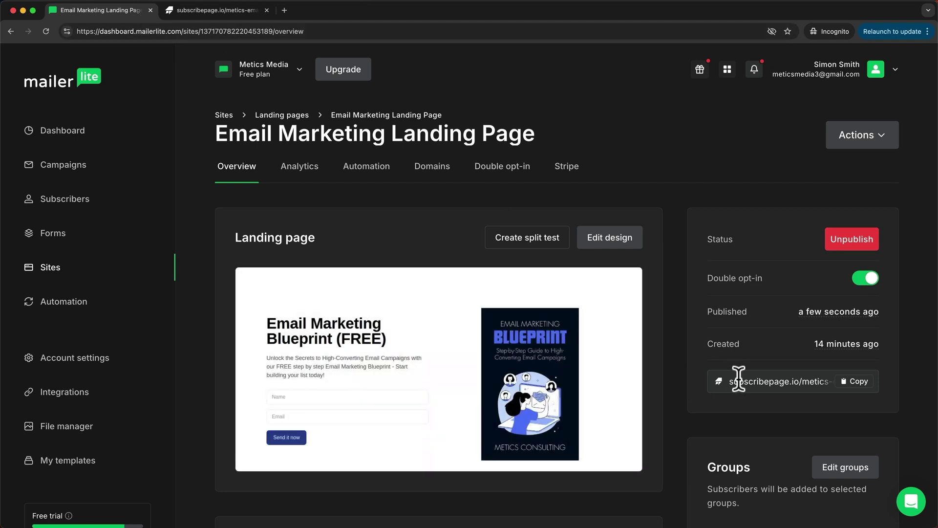
left_click_drag(727, 381, 902, 391)
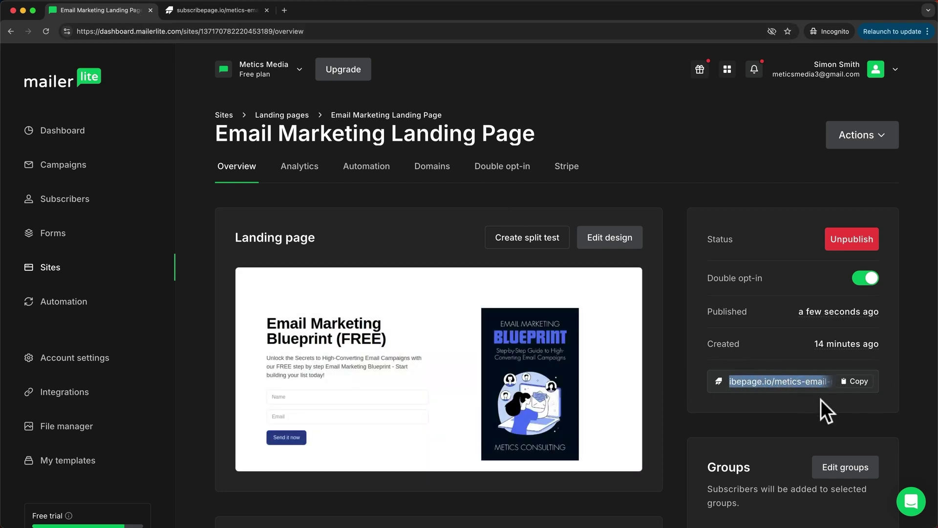